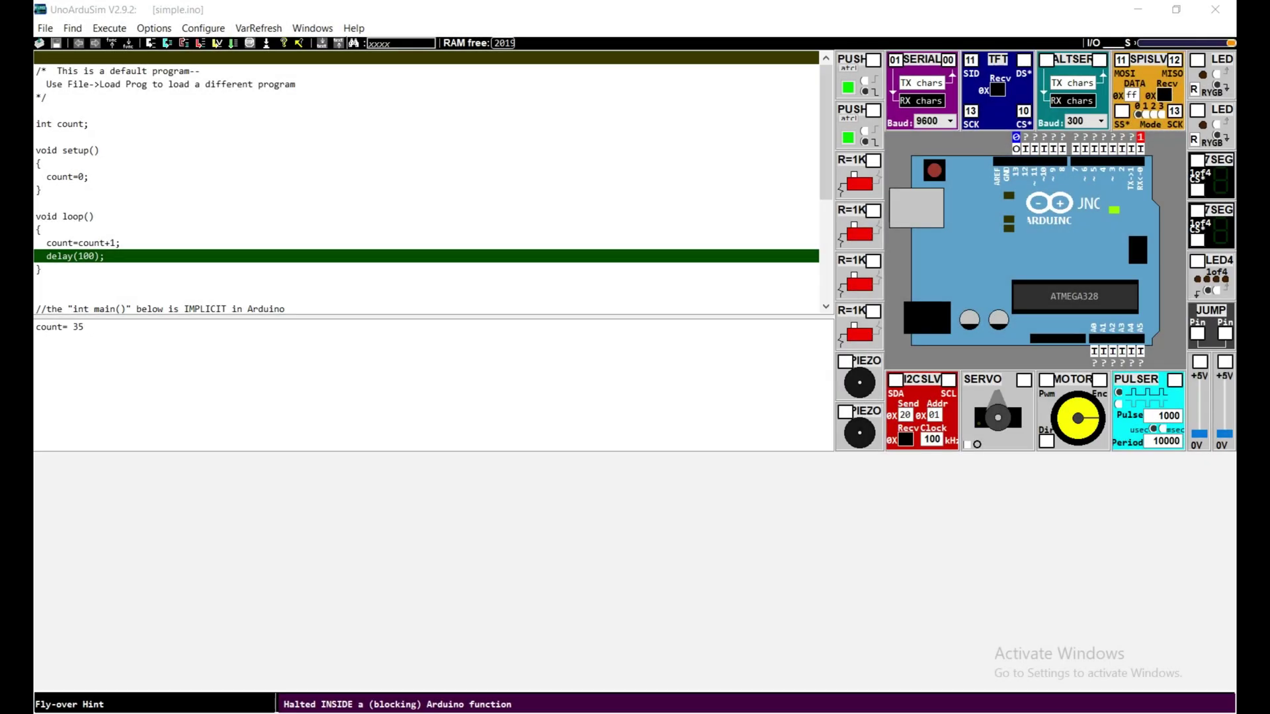
Open UnoArduSim's default counting program in the Edit/View code editor
double_click(430, 161)
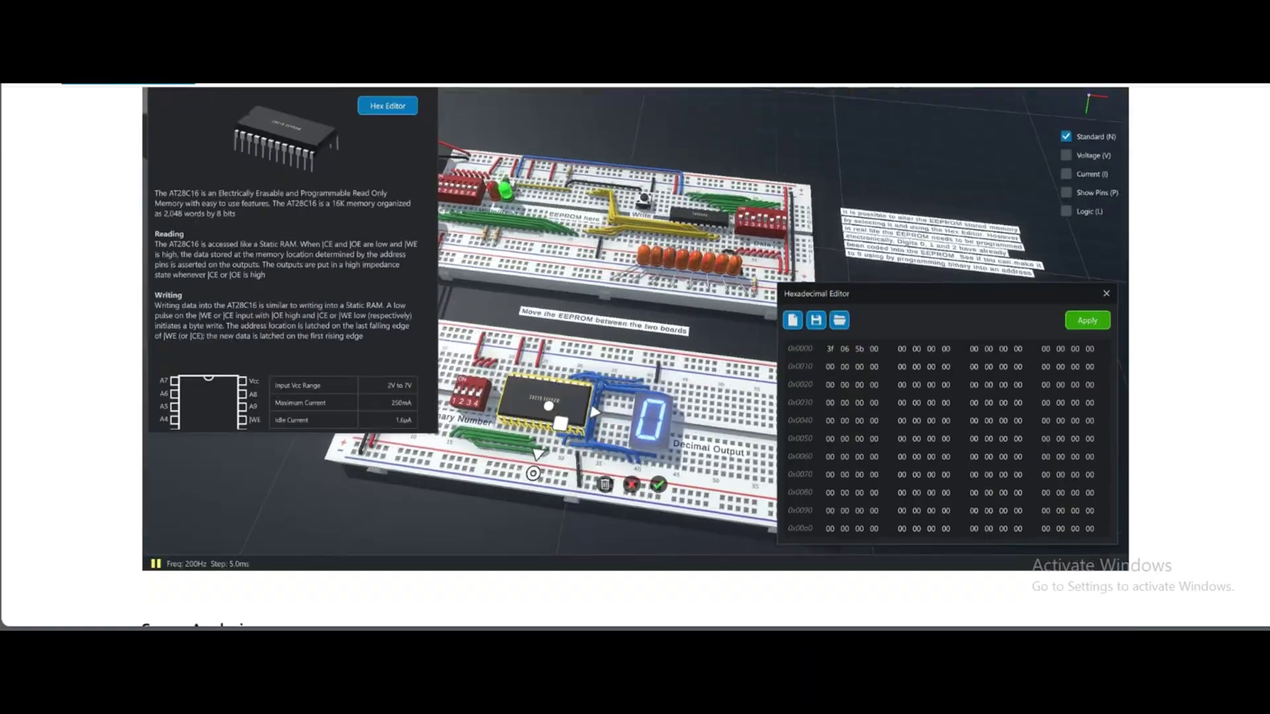
scroll(635, 357, "down", 2)
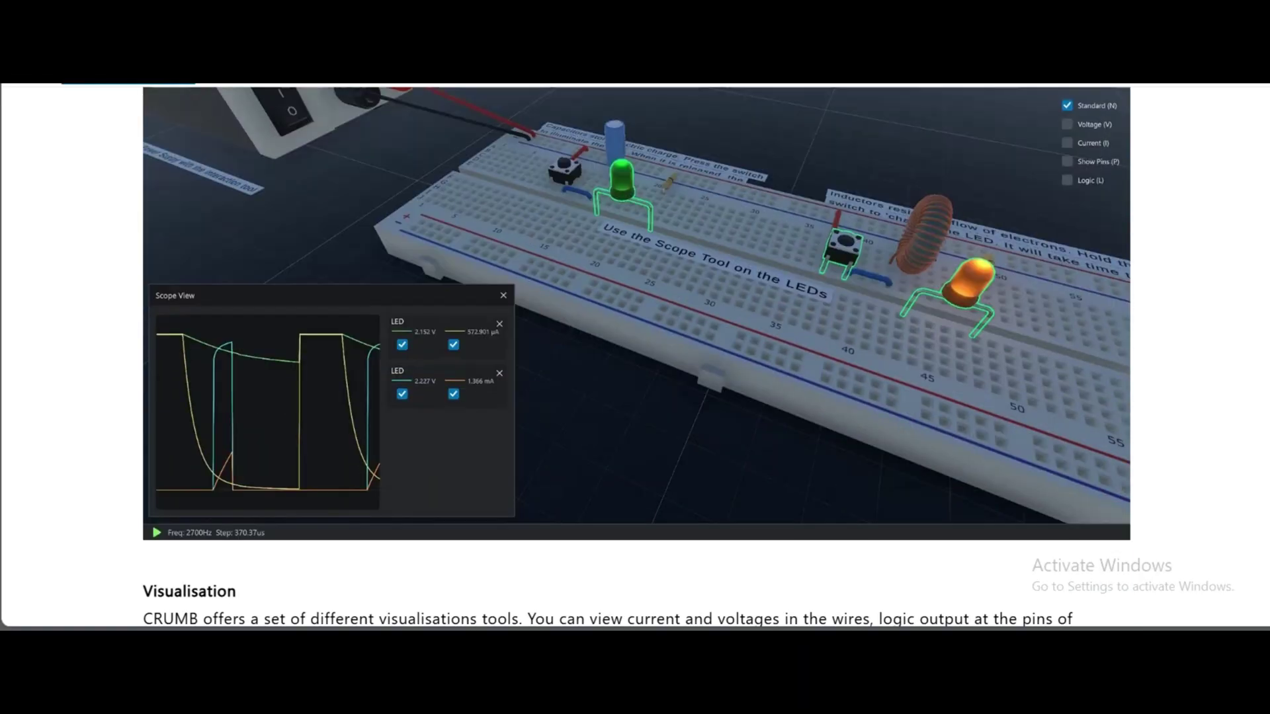
scroll(635, 357, "down", 8)
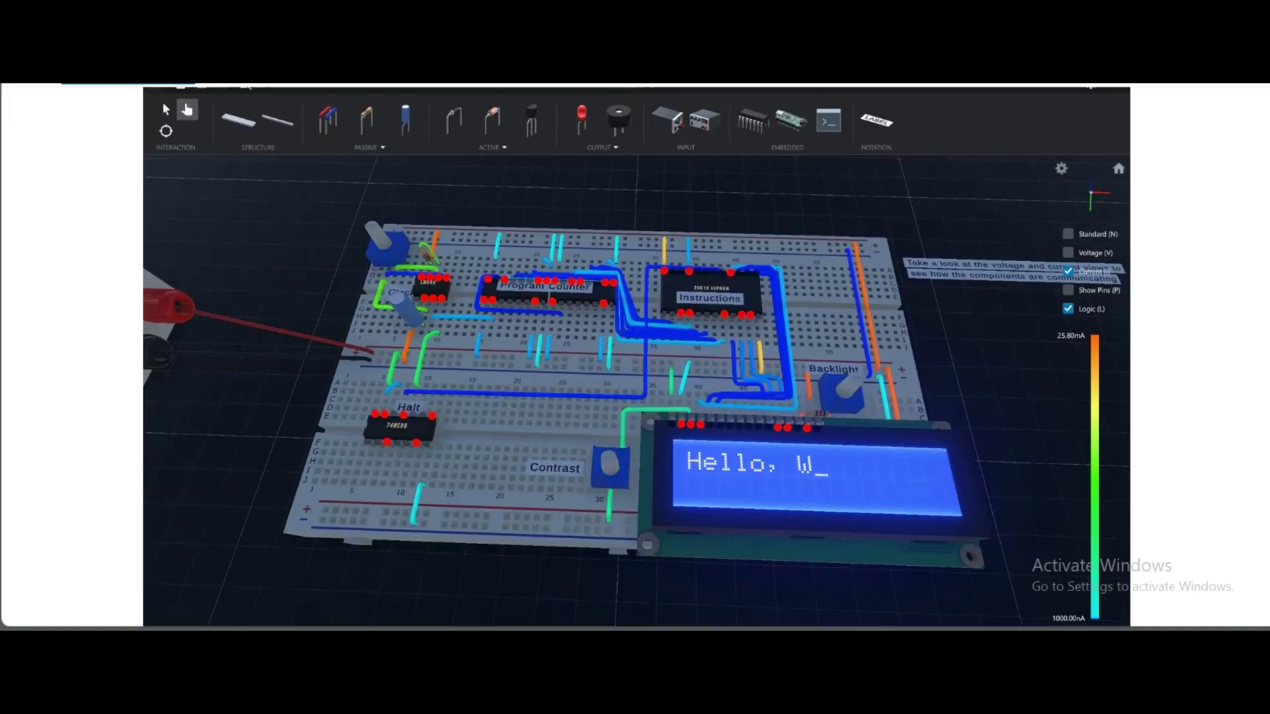
scroll(629, 554, "down", 2)
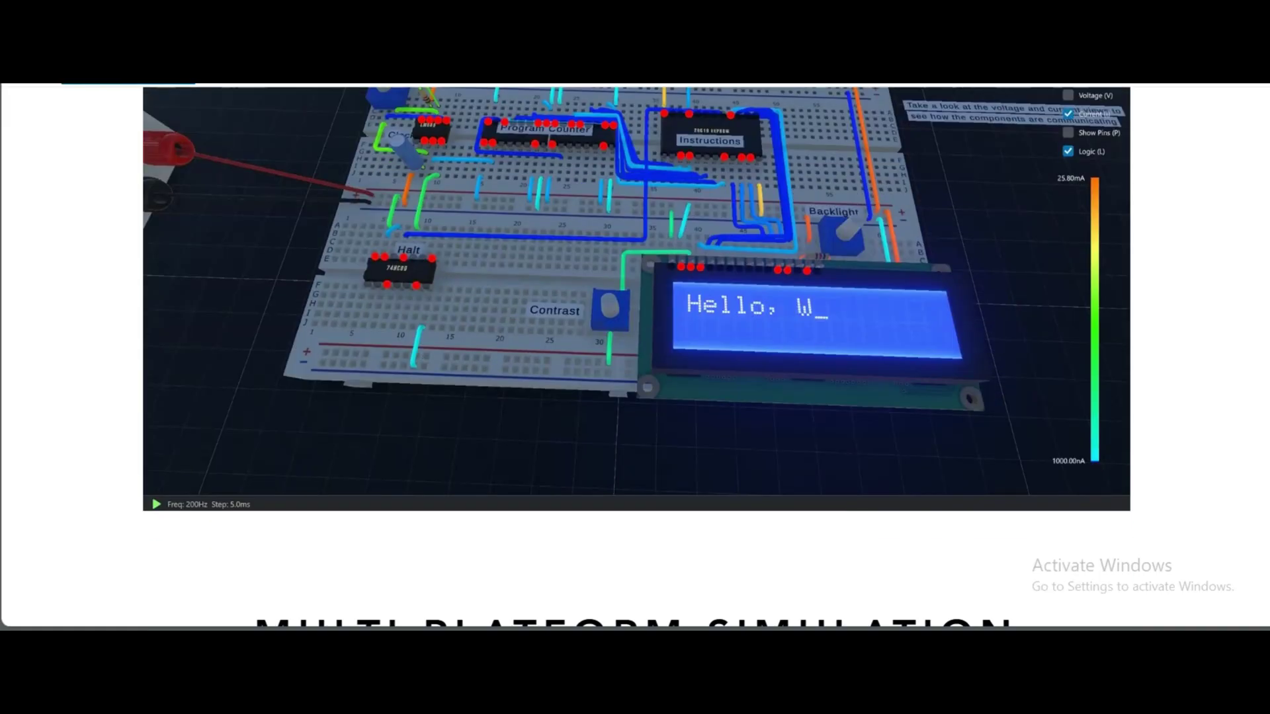
scroll(629, 554, "down", 6)
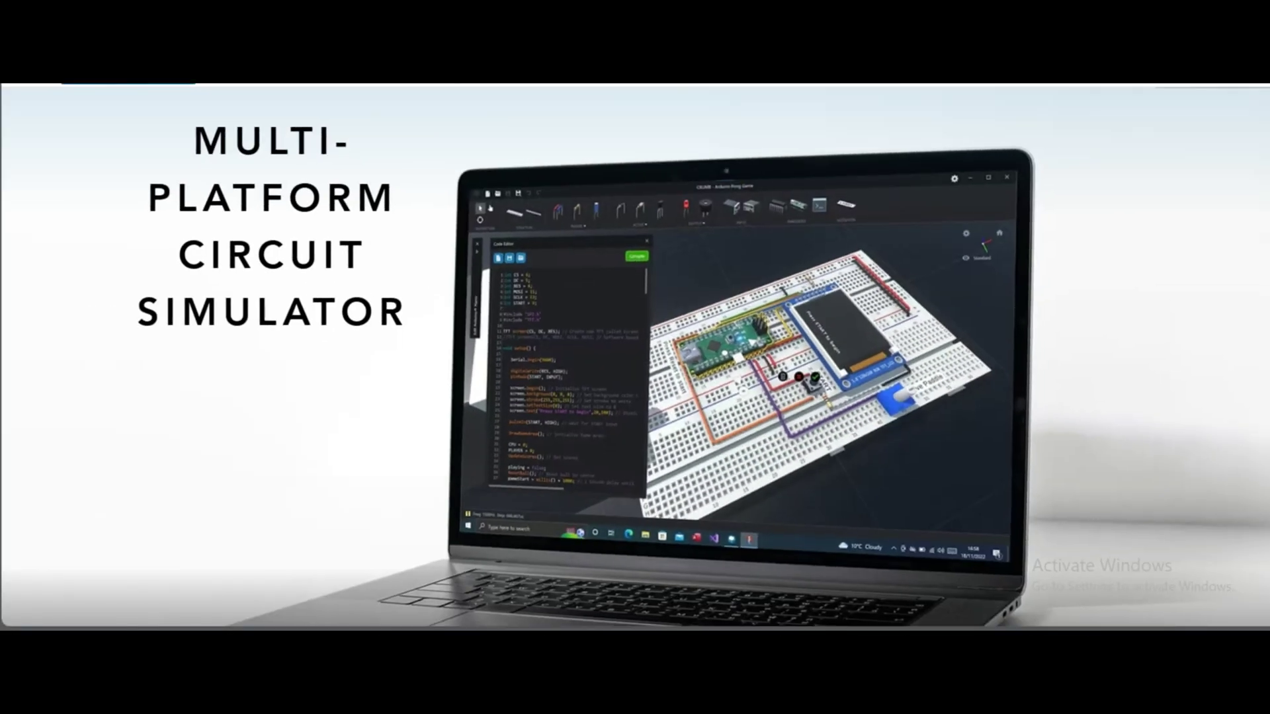
scroll(1010, 258, "down", 4)
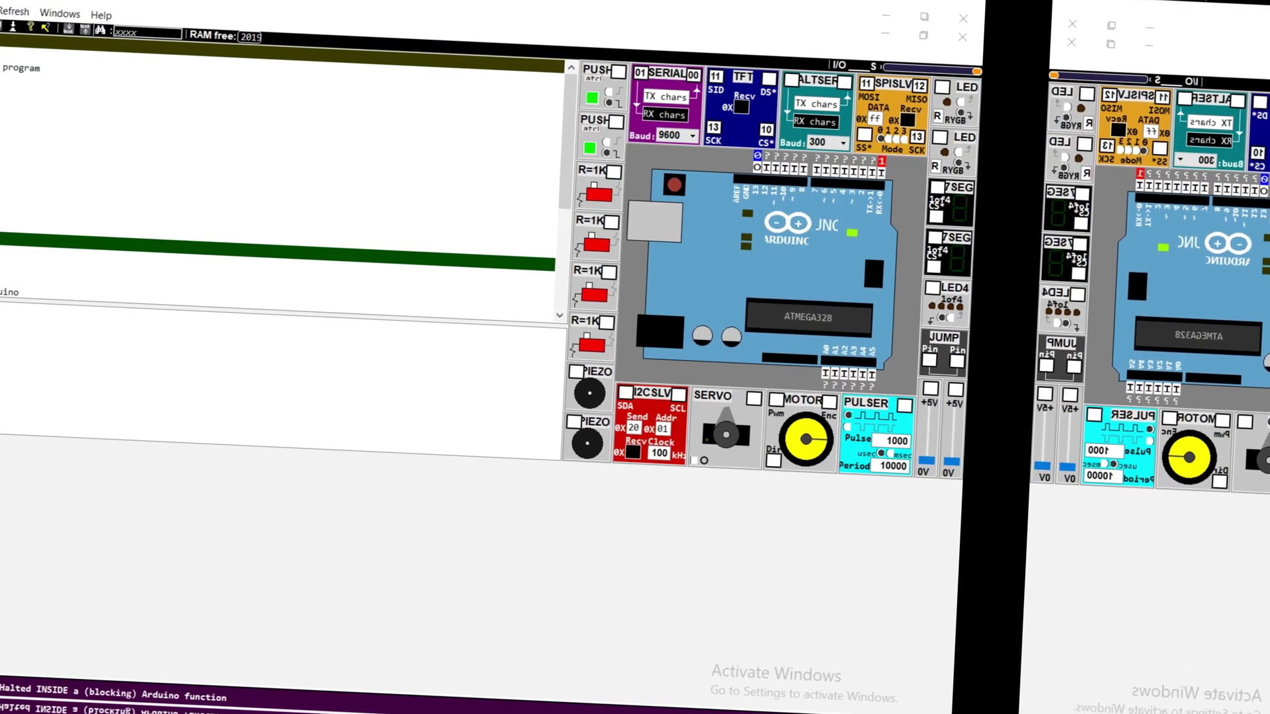
Replace the default program with the pin-13 LED blink sketch in the code editor
double_click(258, 156)
key("ctrl+a")
type("int ledPin = 10;  void setup() {   pinMode(ledPin, OUTPUT); }  void loop() {   digitalWrite(ledPin, HIGH);   delay(1000);   digitalWrite(ledPin, LOW);   delay(1000); }")
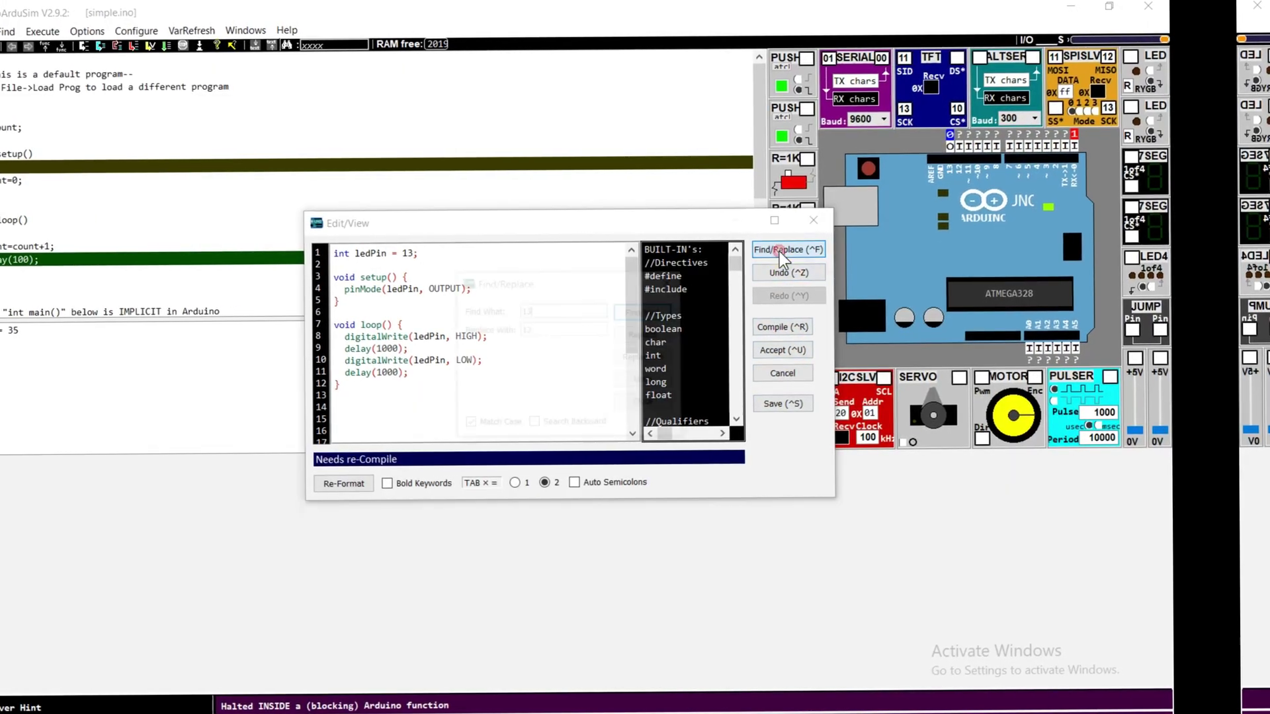
Compile and accept the blink sketch, run it, and open the Digital Waveforms window
left_click(781, 250)
left_click(670, 278)
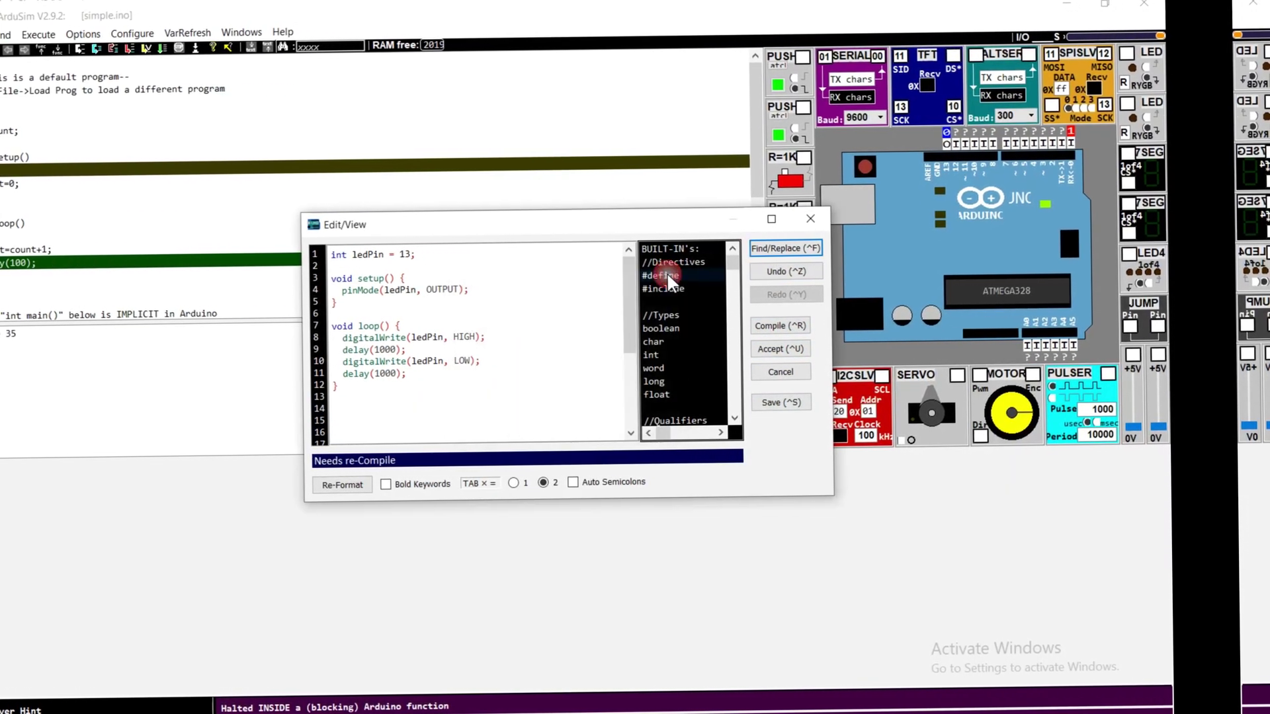
left_click(763, 325)
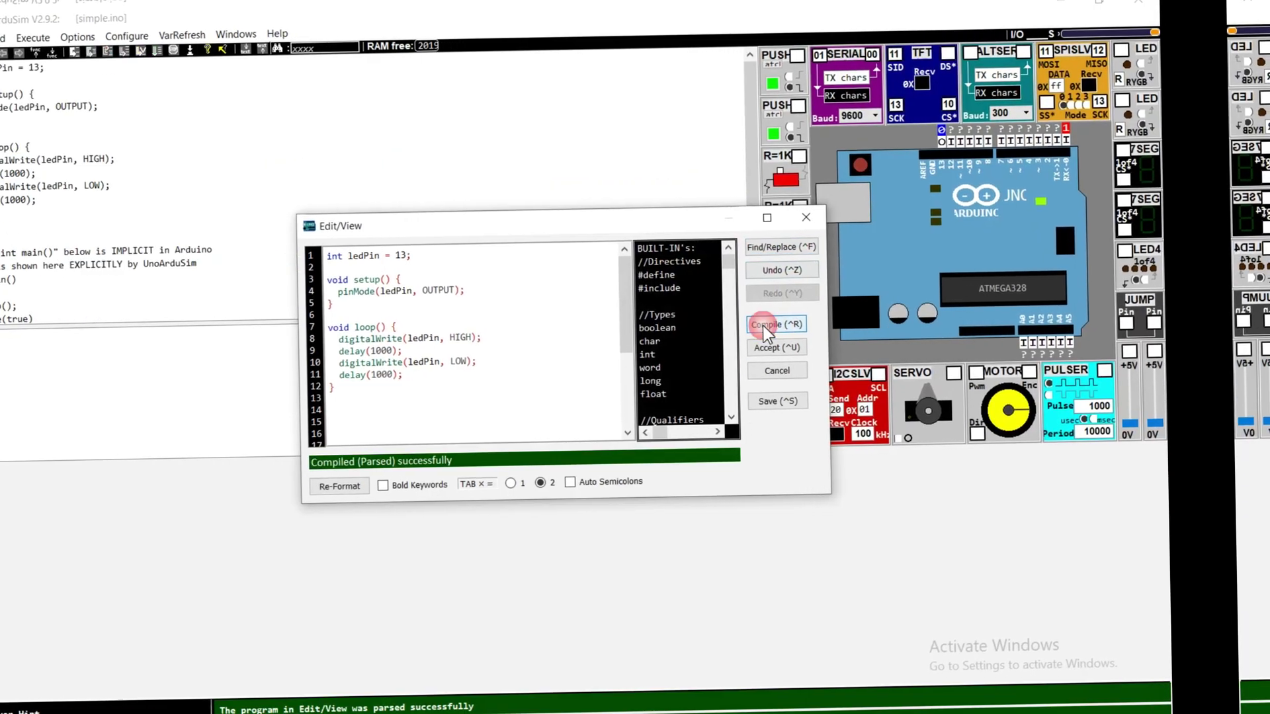
left_click(775, 346)
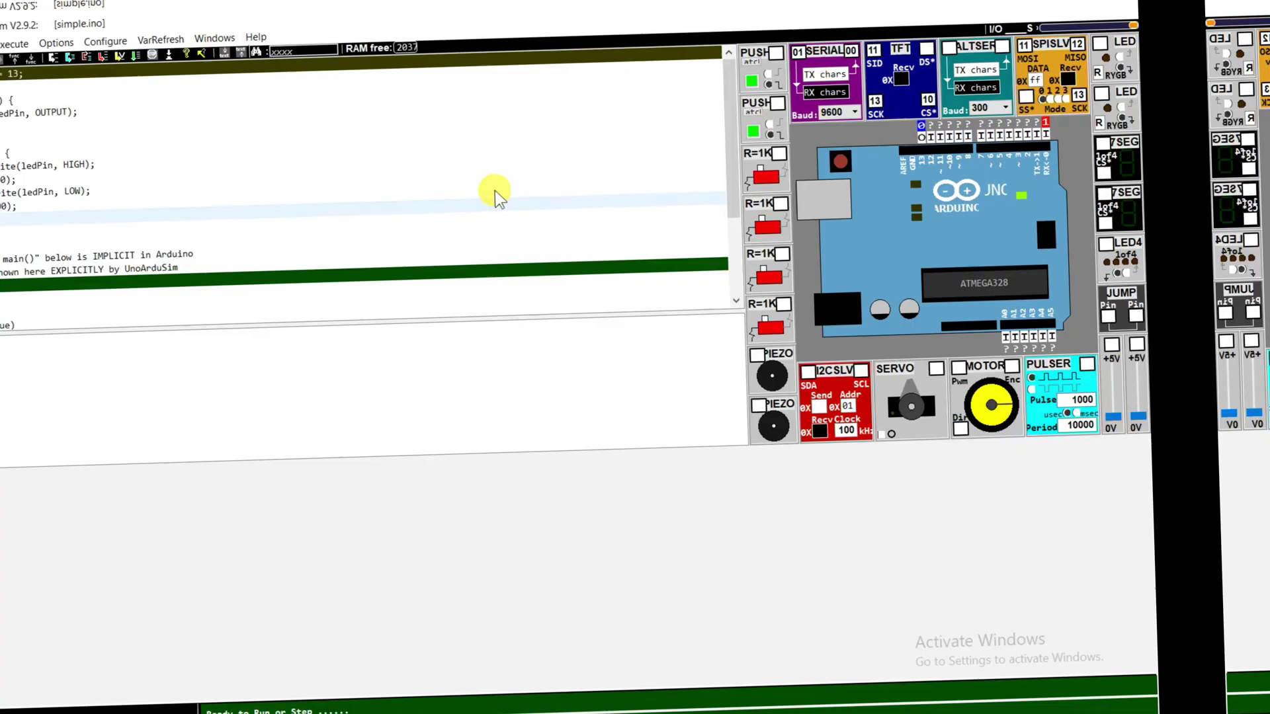
left_click(120, 57)
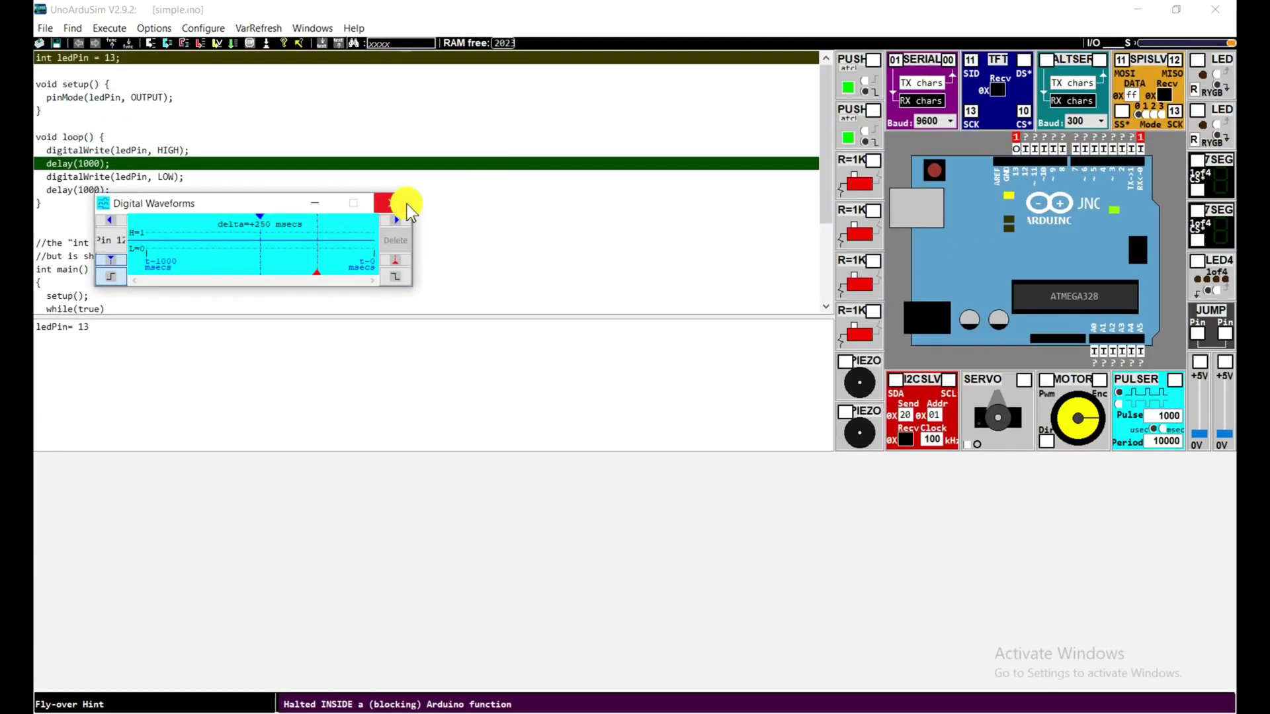
left_click(406, 204)
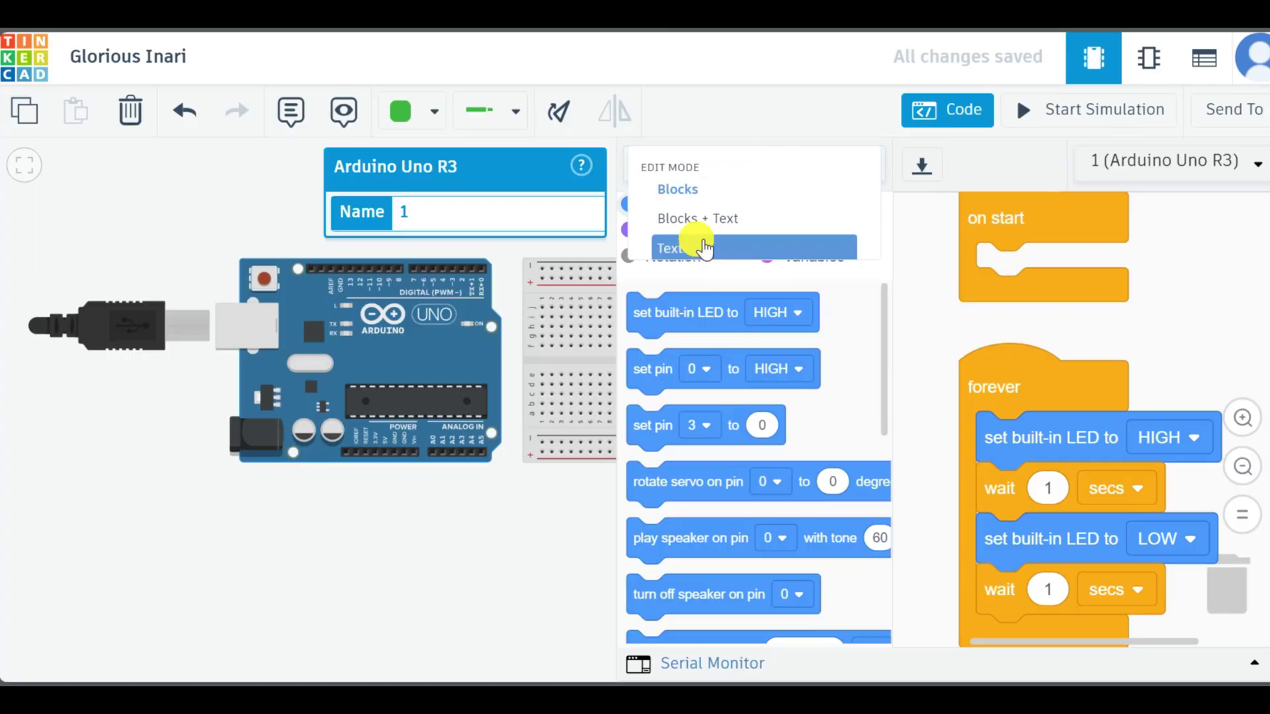
Switch Tinkercad's code editor to Text mode
left_click(703, 251)
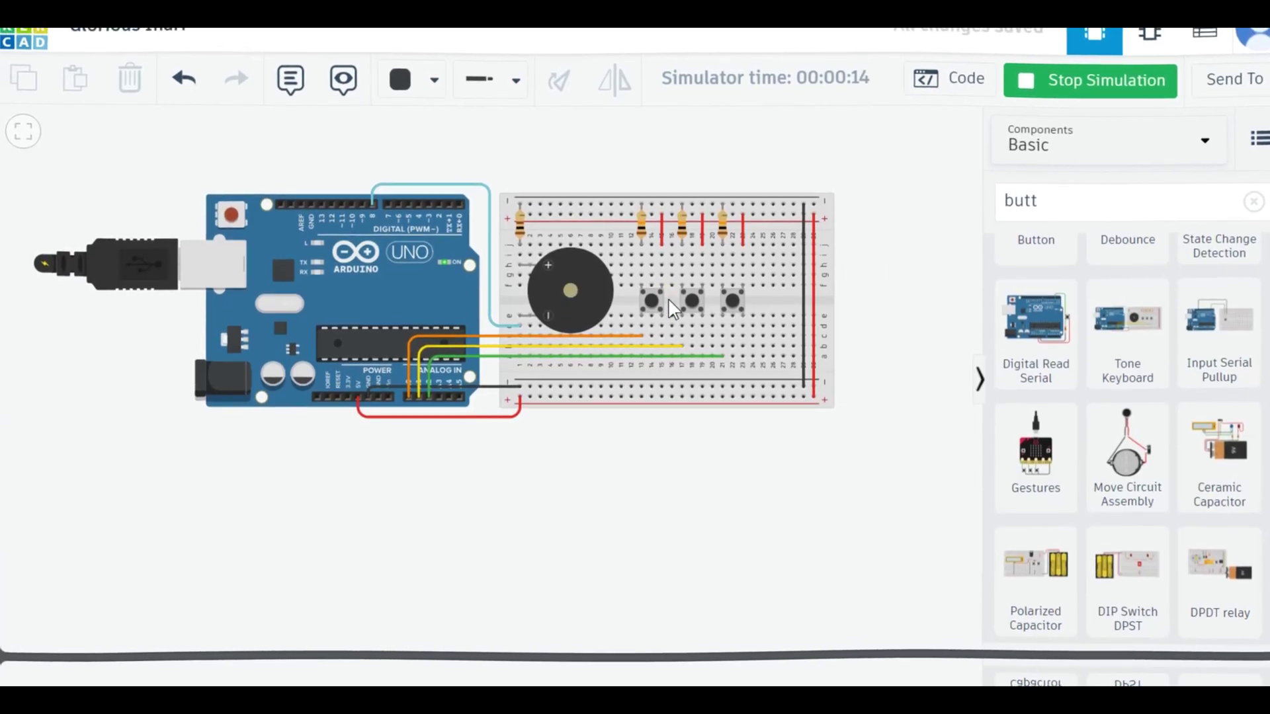
left_click(683, 310)
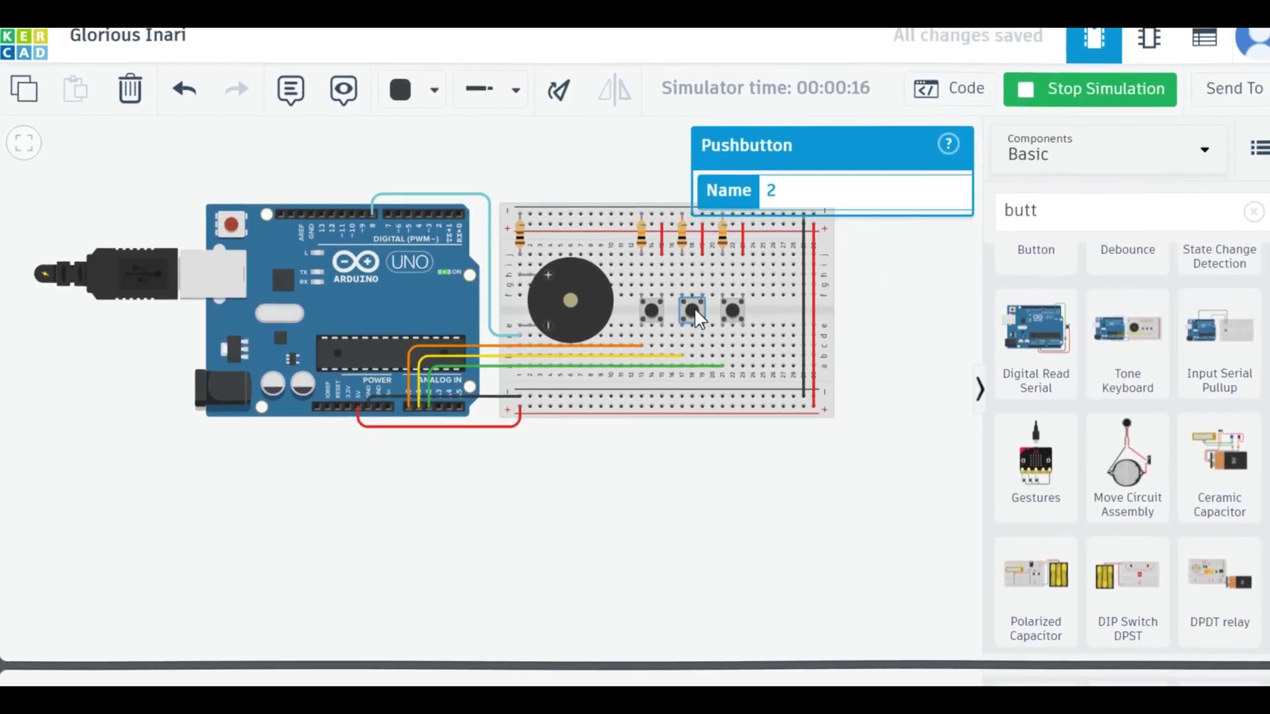
left_click(914, 301)
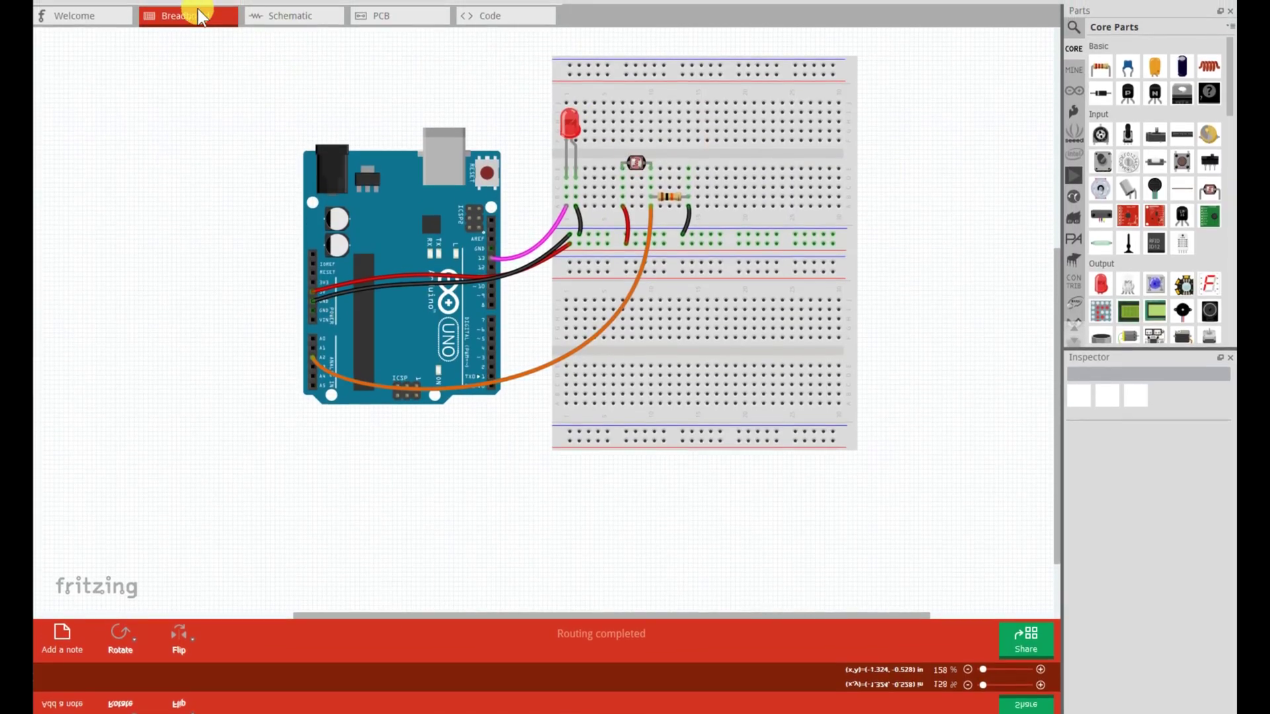
Browse the Part, Window and Help menus, then close the Photocell example without saving
left_click(103, 3)
left_click(105, 2)
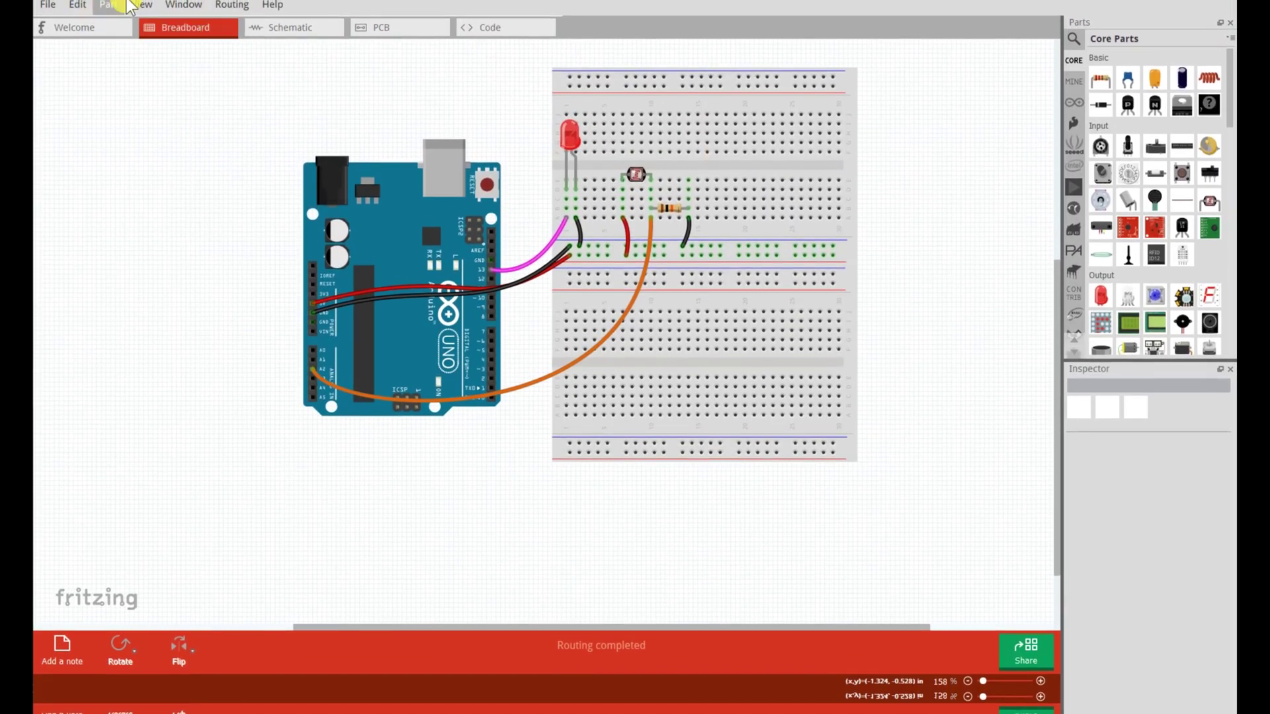
left_click(166, 5)
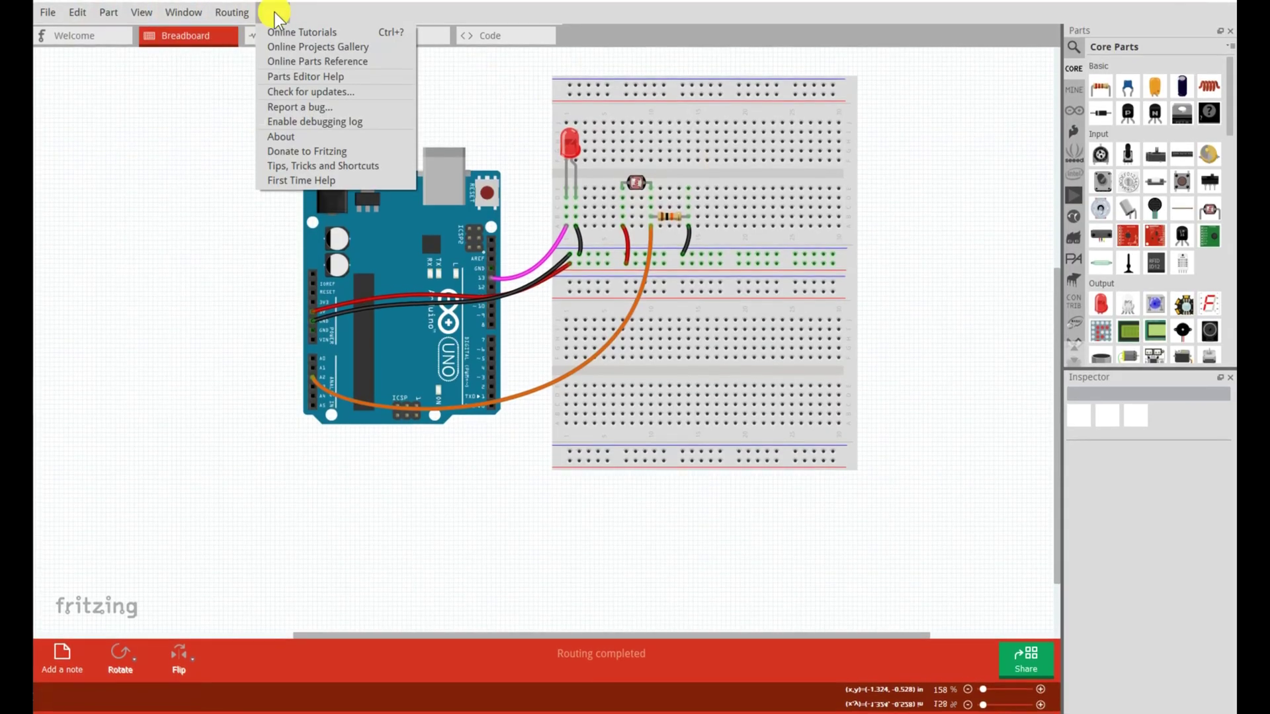
left_click(200, 97)
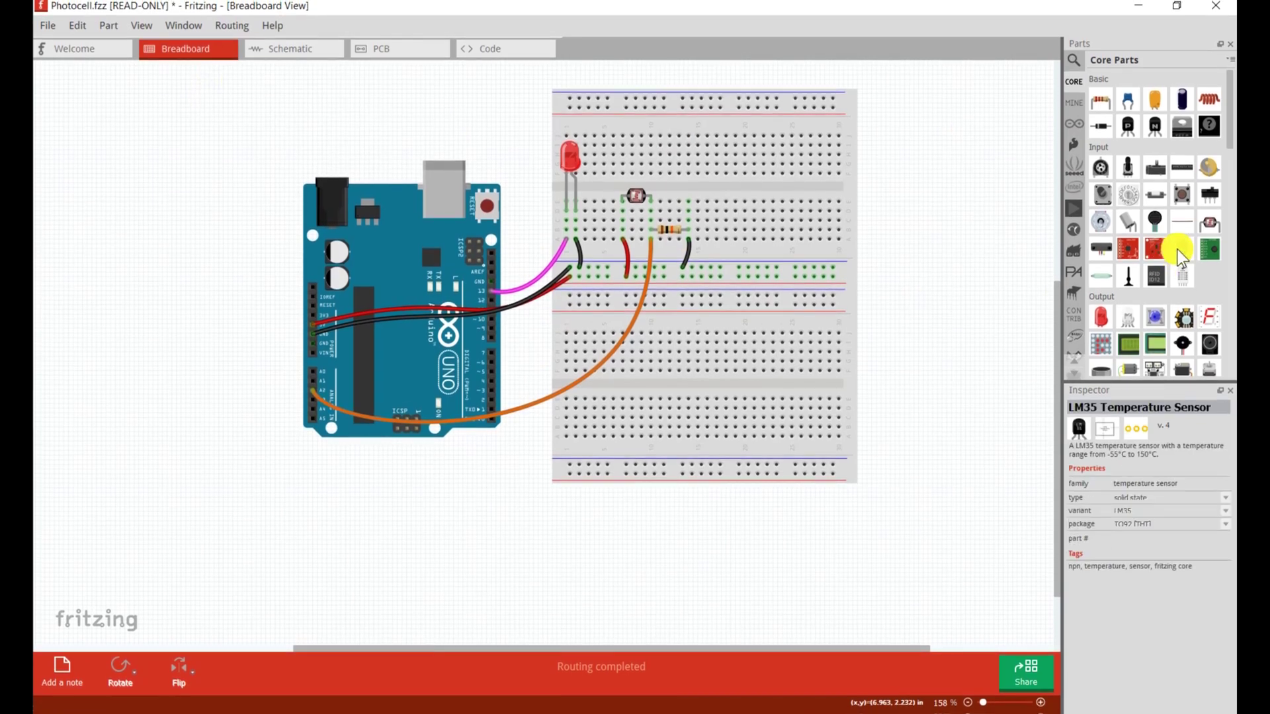
left_click(1229, 9)
left_click(621, 391)
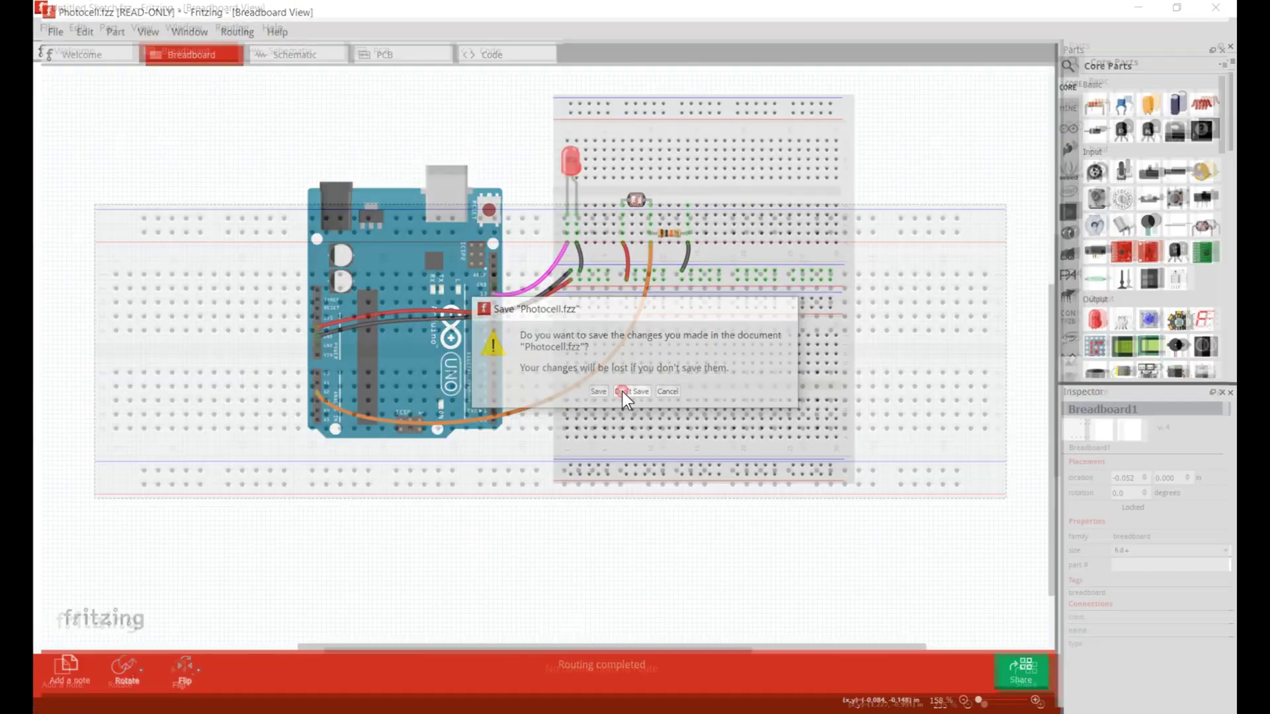
Place an Arduino Leonardo from the Arduino boards parts list onto the canvas
scroll(1158, 219, "down", 5)
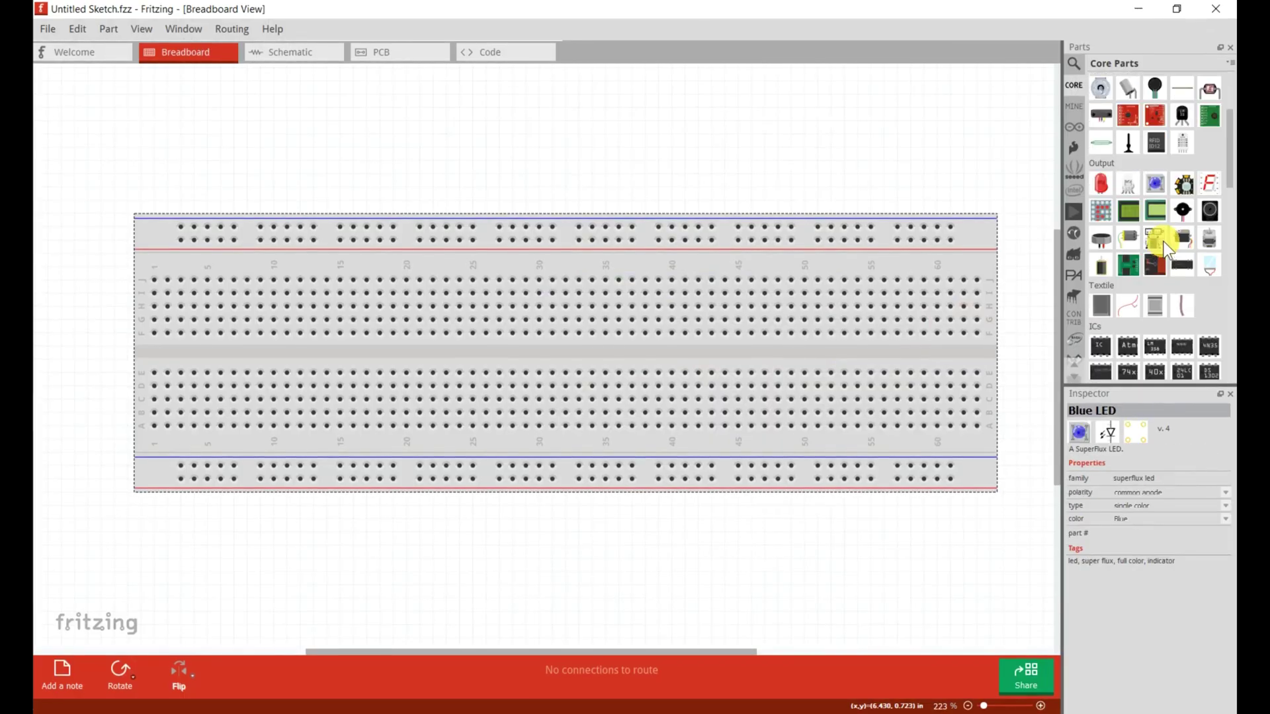
scroll(1164, 272, "down", 2)
scroll(1165, 274, "down", 2)
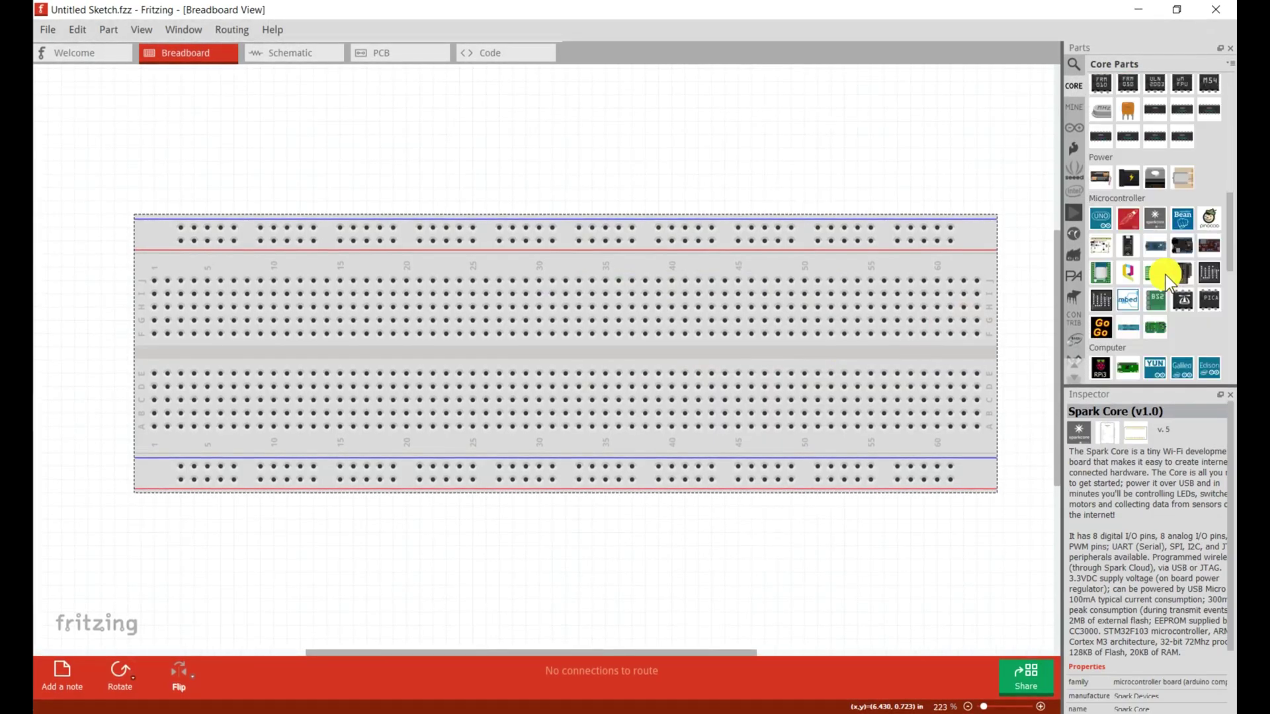
scroll(1165, 274, "down", 2)
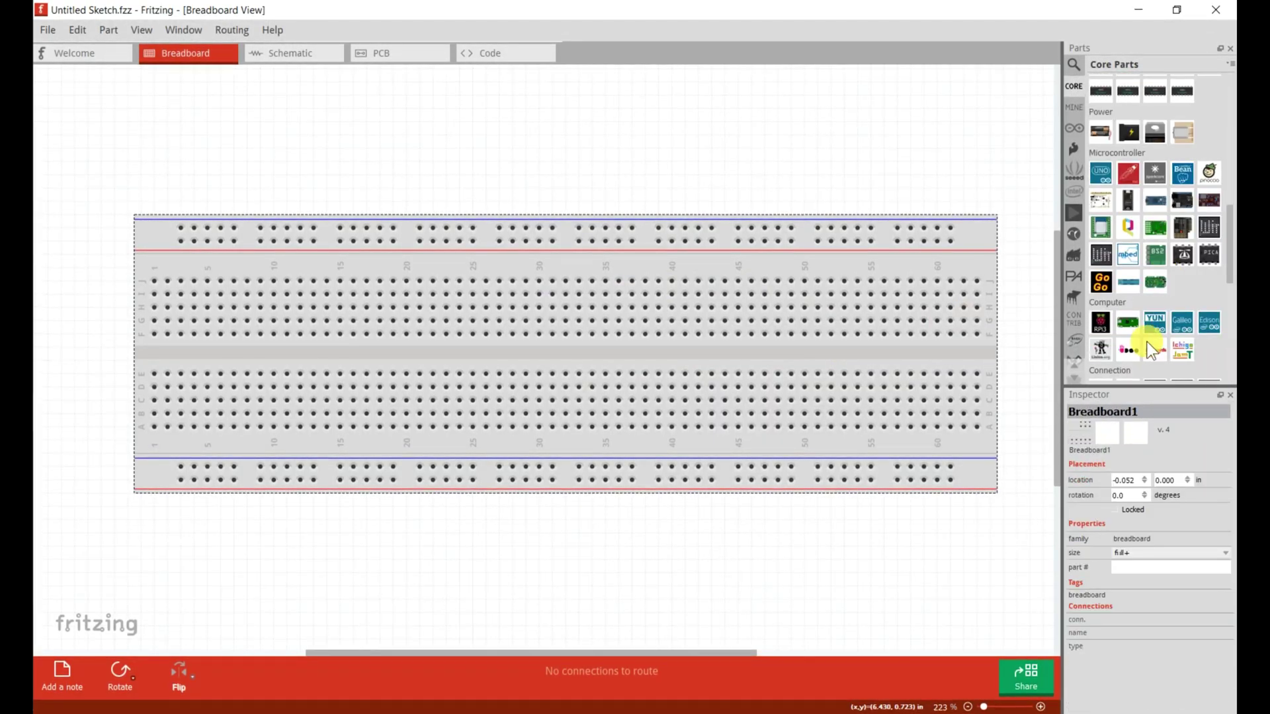
left_click(1074, 128)
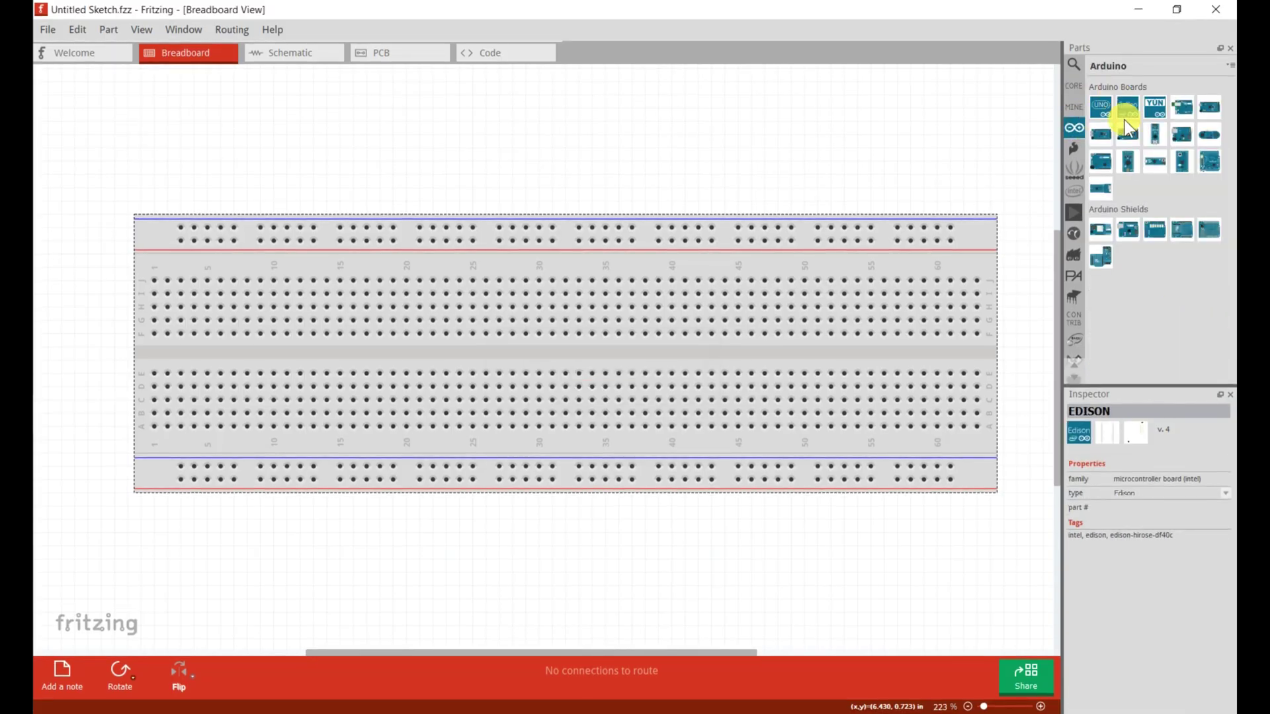
left_click_drag(1108, 161, 341, 82)
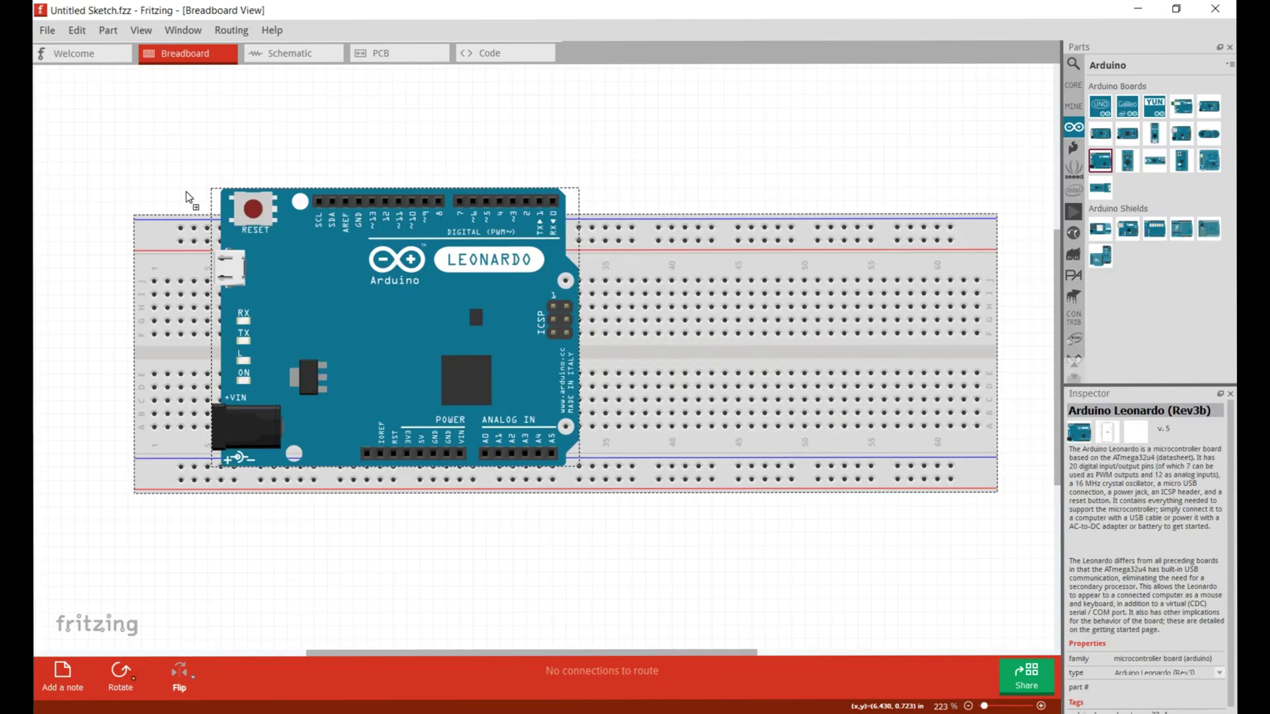
Move the Leonardo above the breadboard and select the stray blue wire
scroll(524, 370, "down", 2)
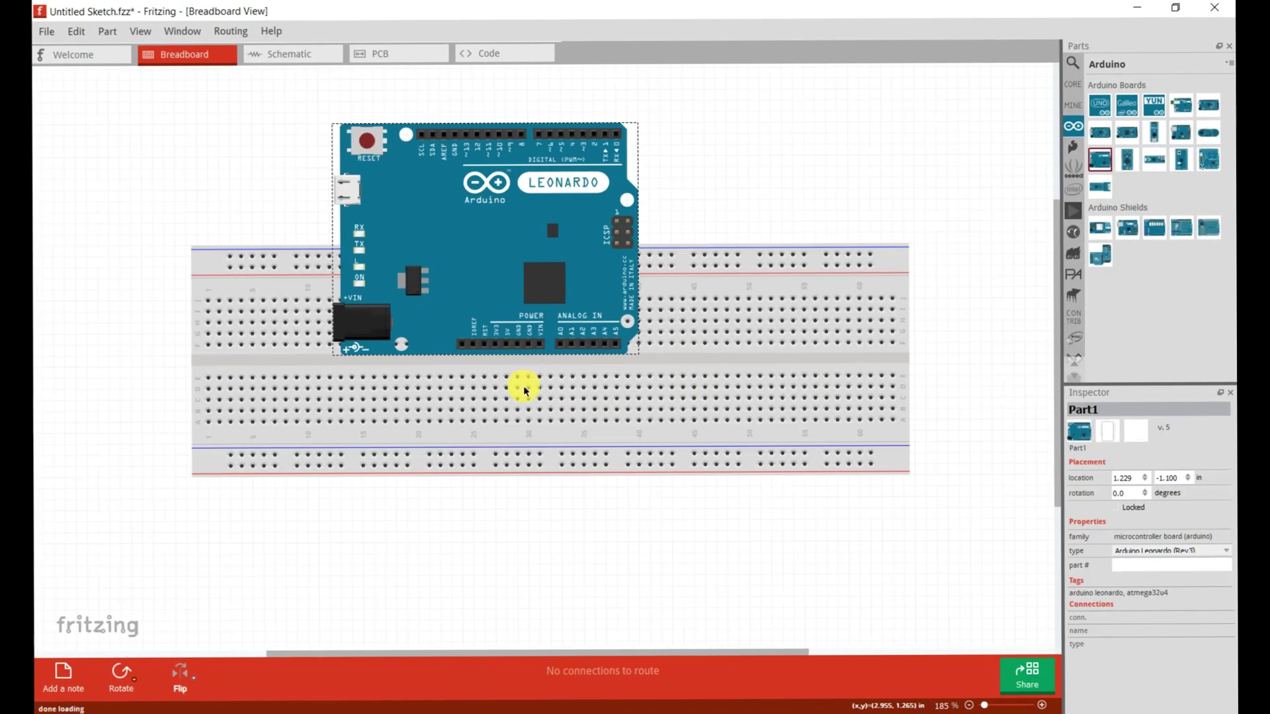
left_click_drag(497, 252, 410, 132)
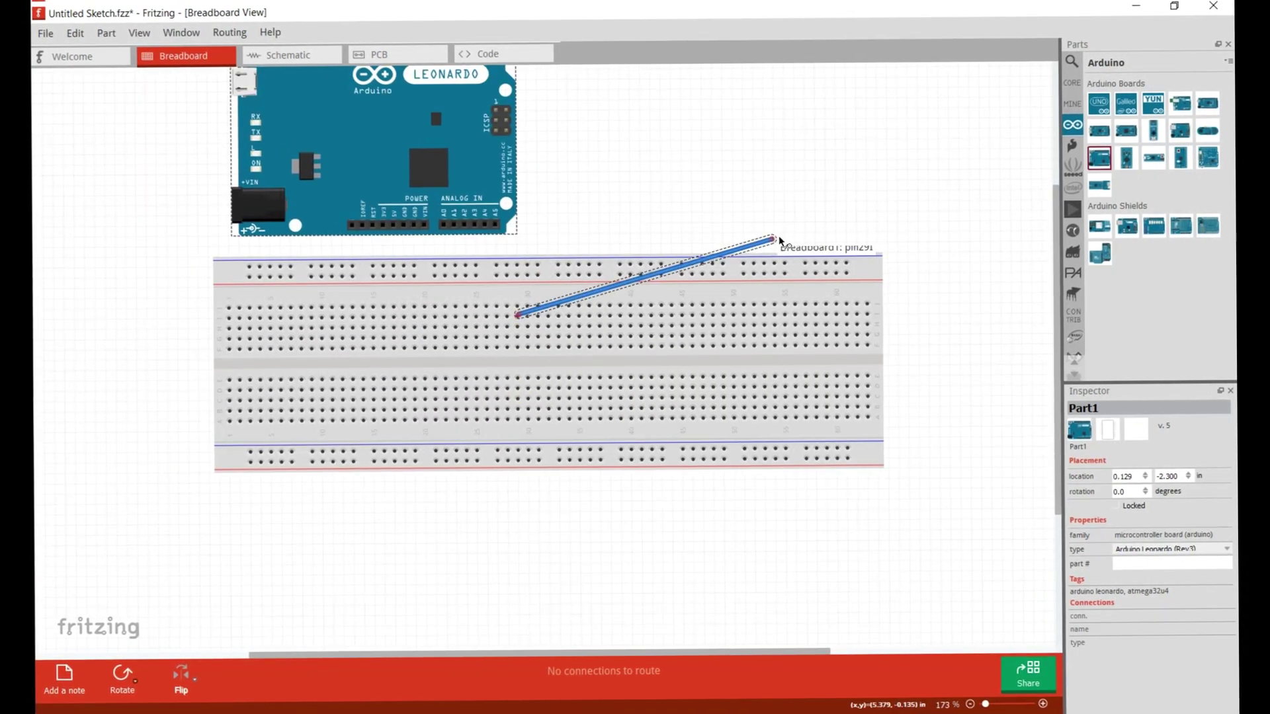
scroll(573, 213, "down", 2)
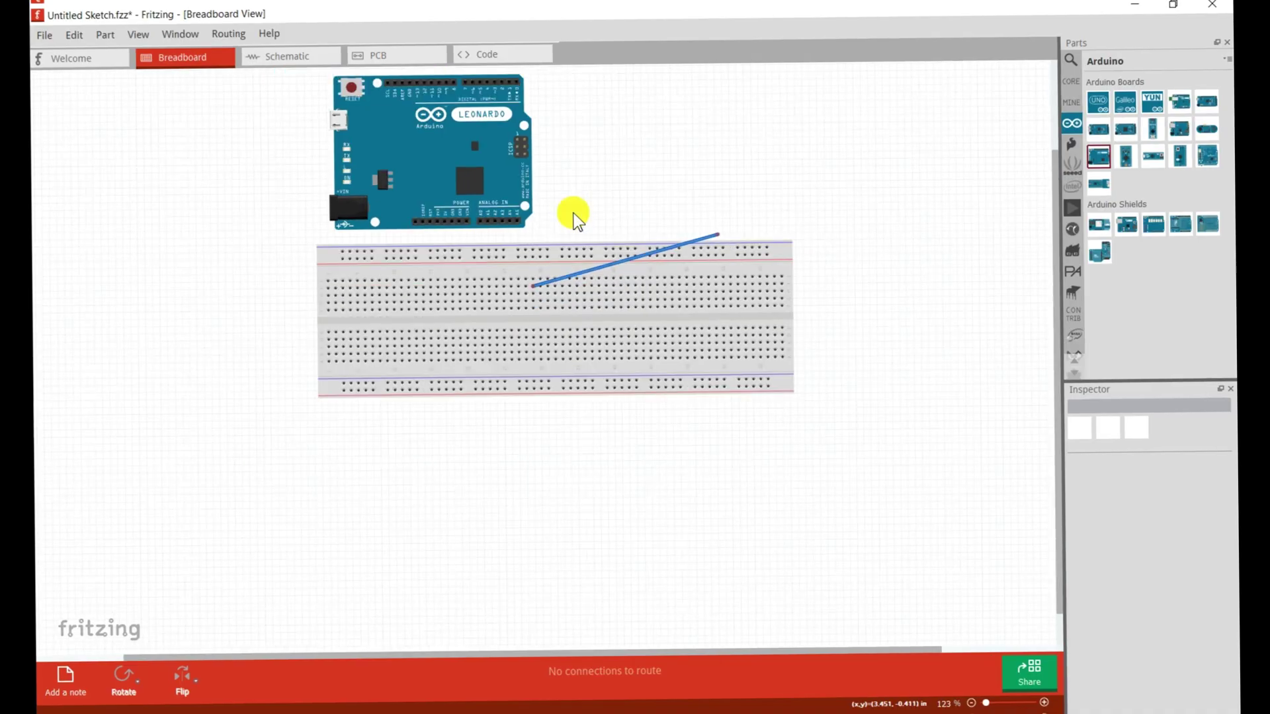
left_click(607, 273)
type("led")
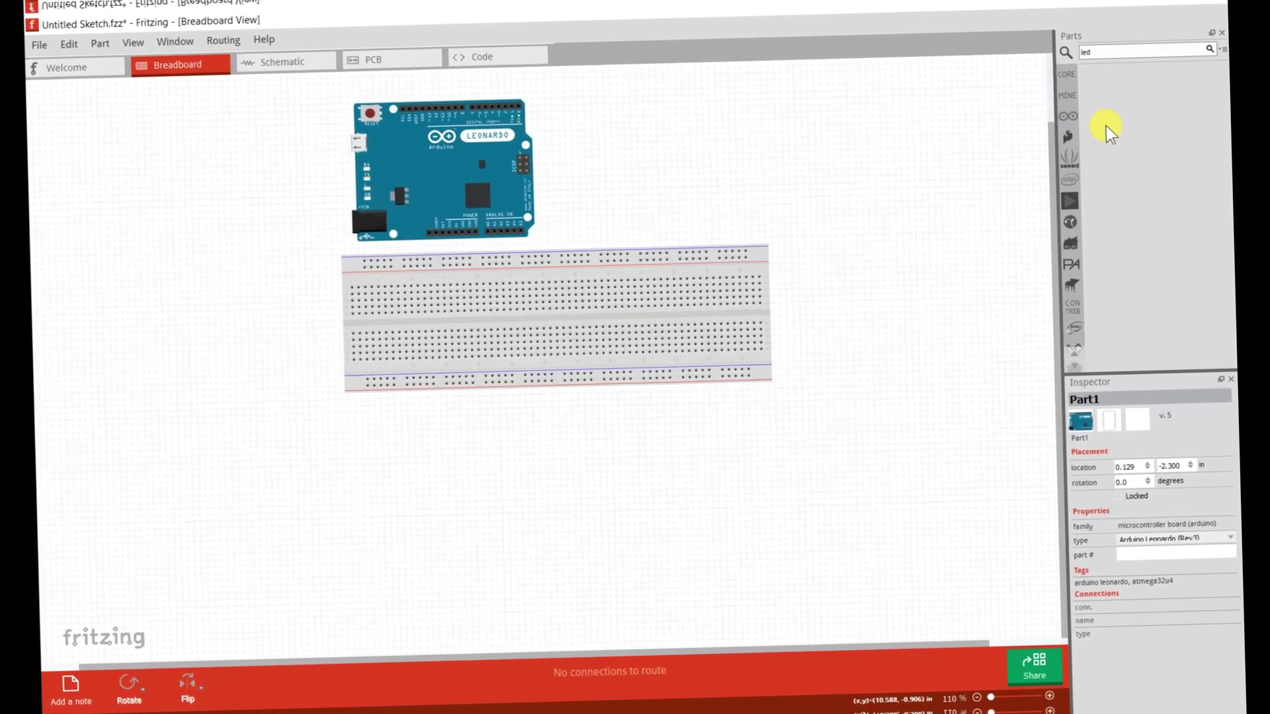
Search parts for 'led' and place a red LED on the breadboard near its top rail
key("Return")
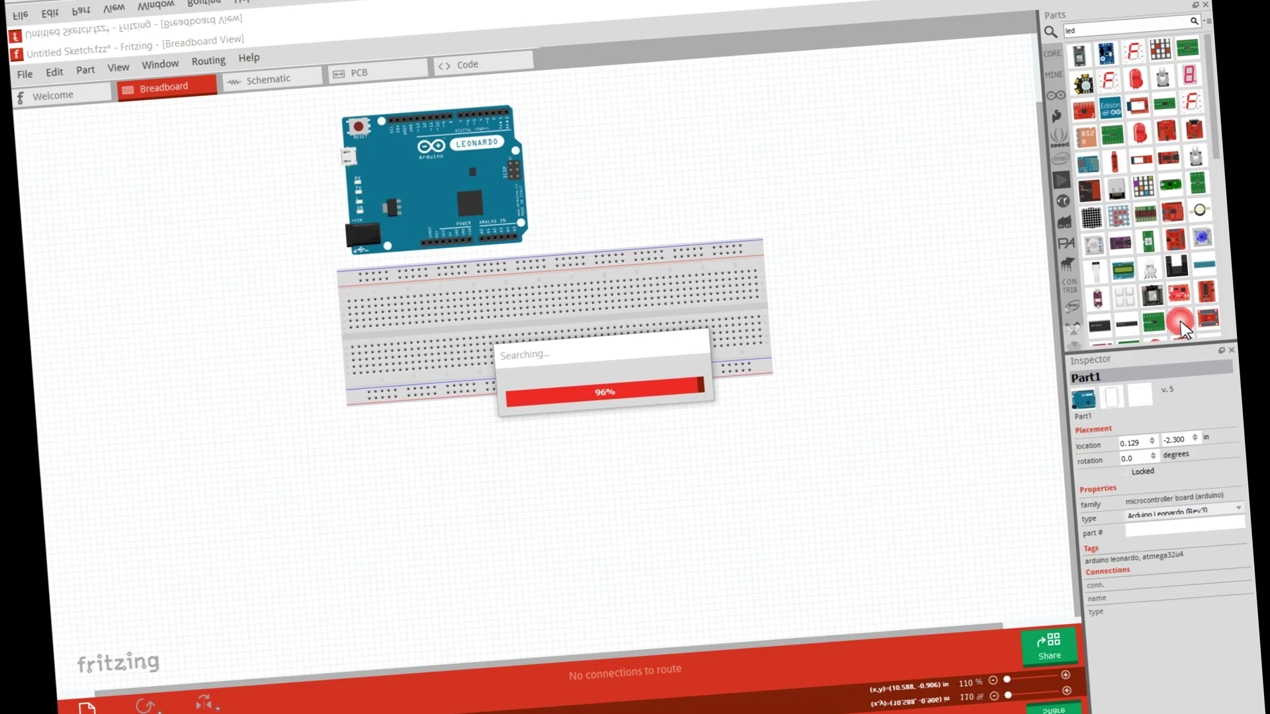
left_click_drag(1180, 321, 606, 257)
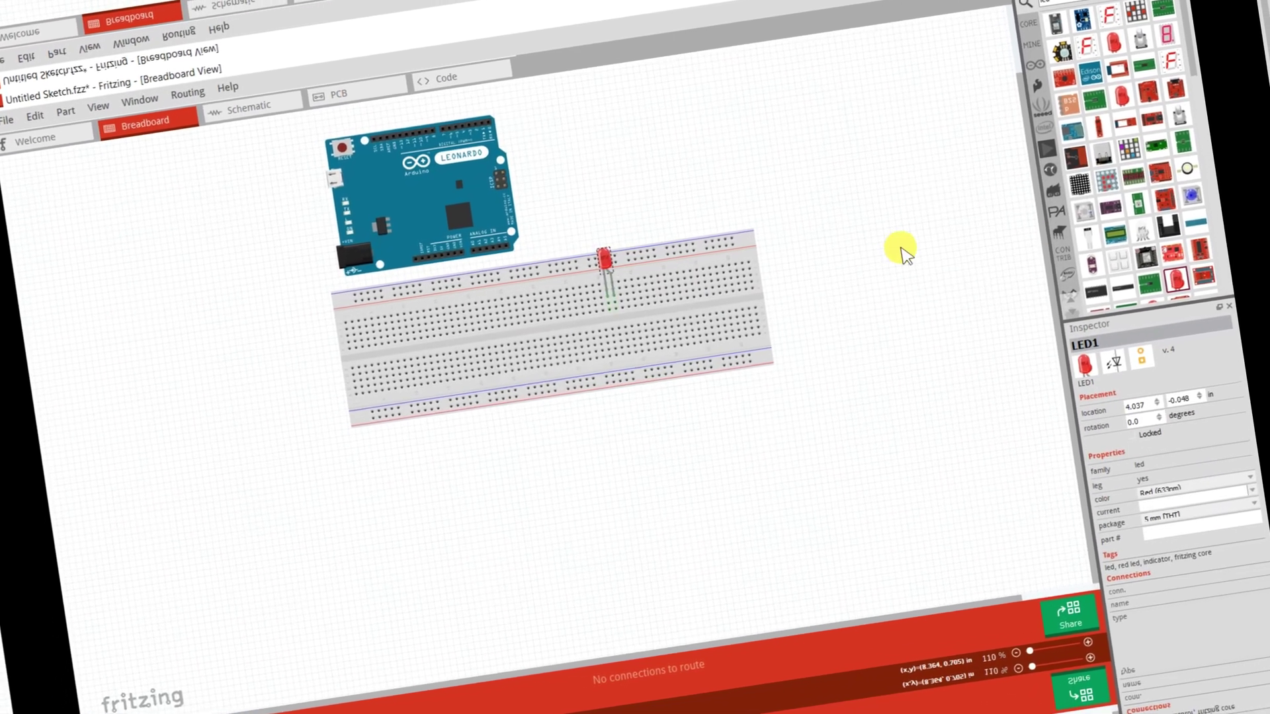
left_click(604, 288)
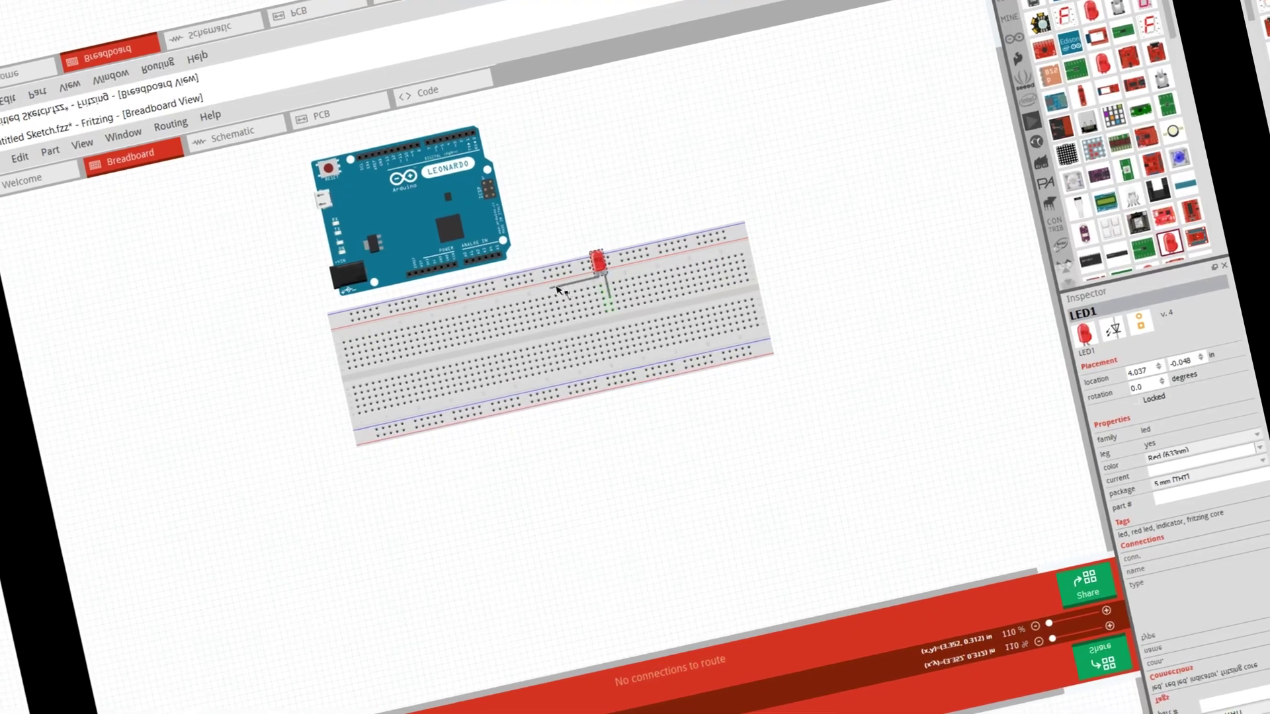
left_click(695, 165)
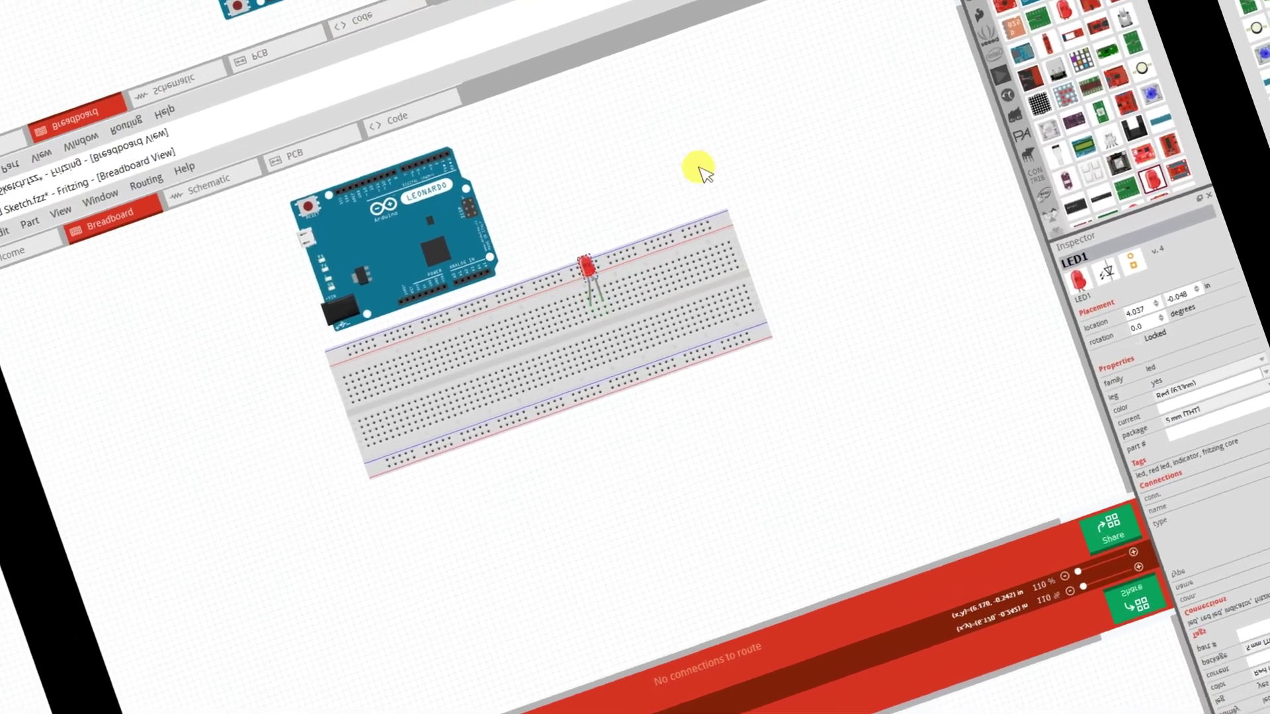
left_click(598, 293)
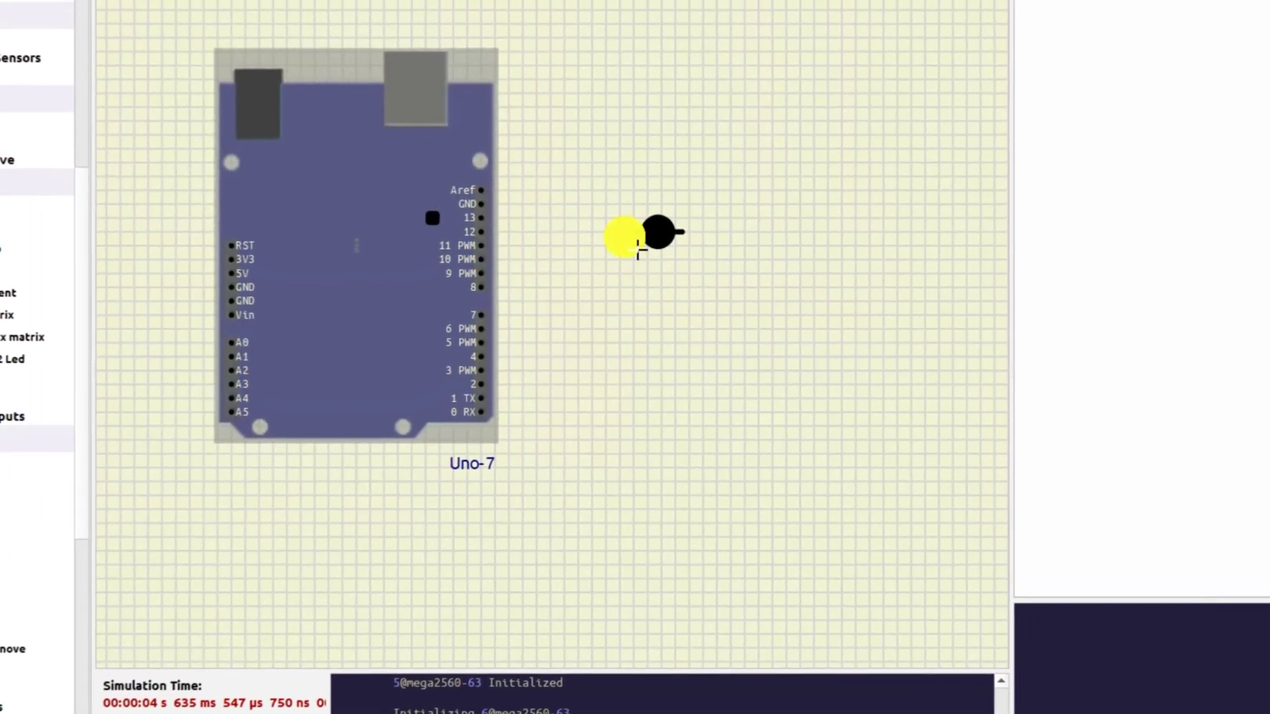
Wire the buzzer's left pin to Uno pin 12 and start a wire from its right pin
left_click_drag(625, 240, 495, 241)
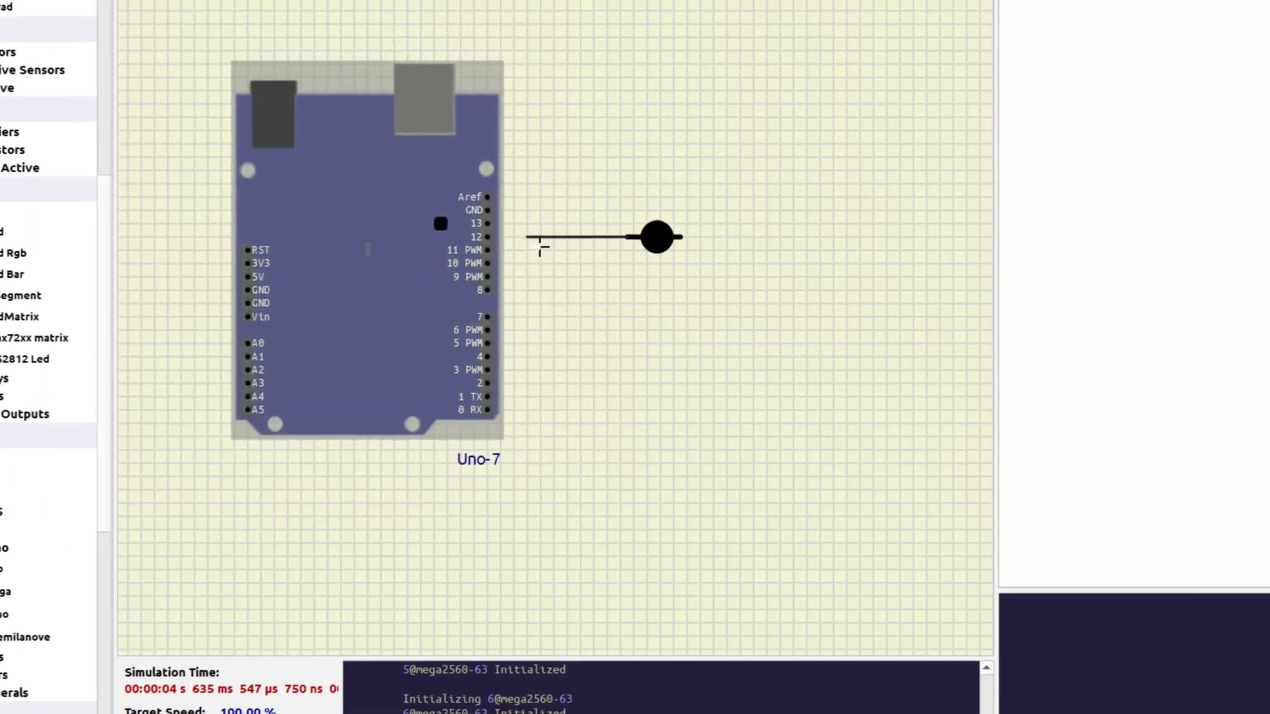
left_click(682, 242)
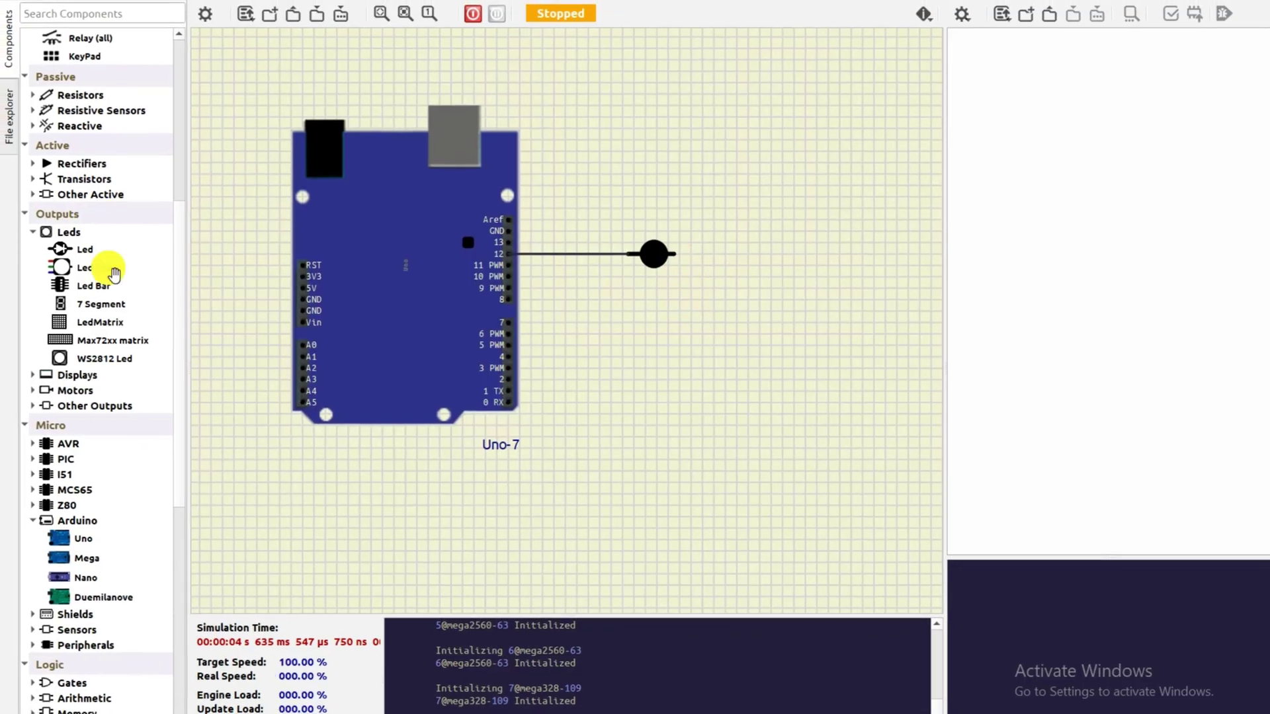
left_click(114, 258)
Find and place a resistor, then add a ground just below it
left_click(53, 116)
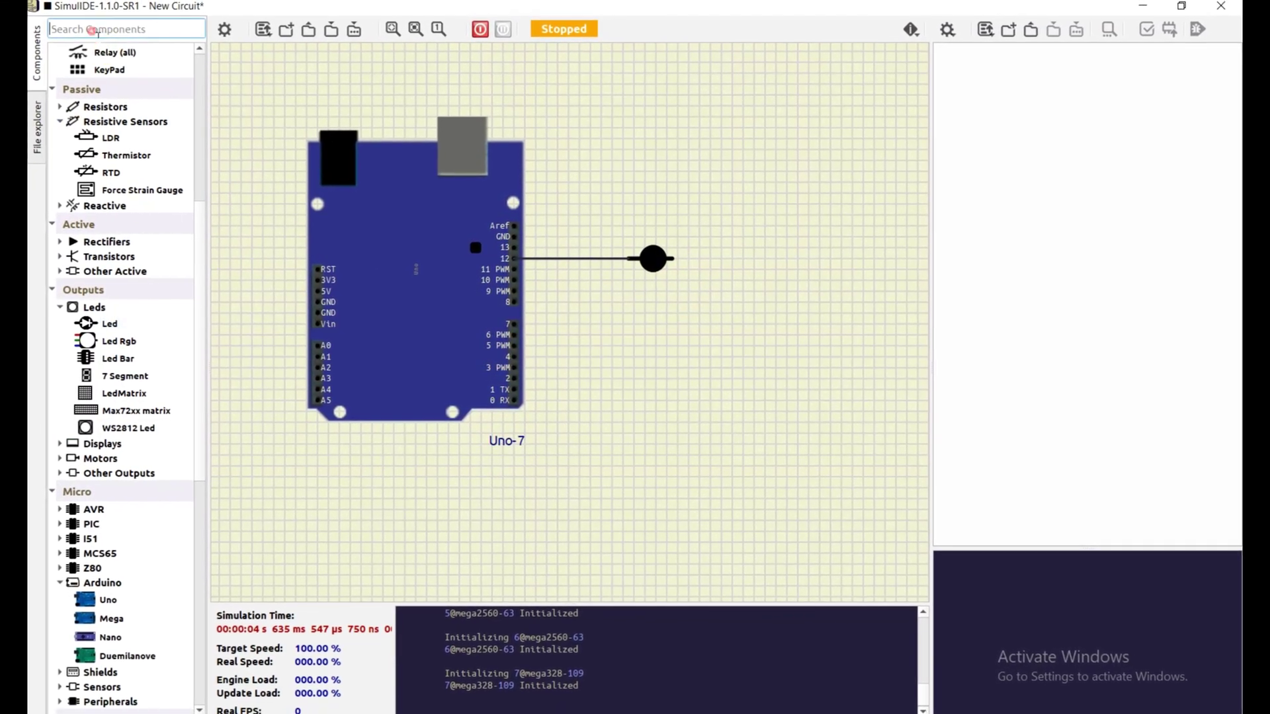
type("resist")
key("Return")
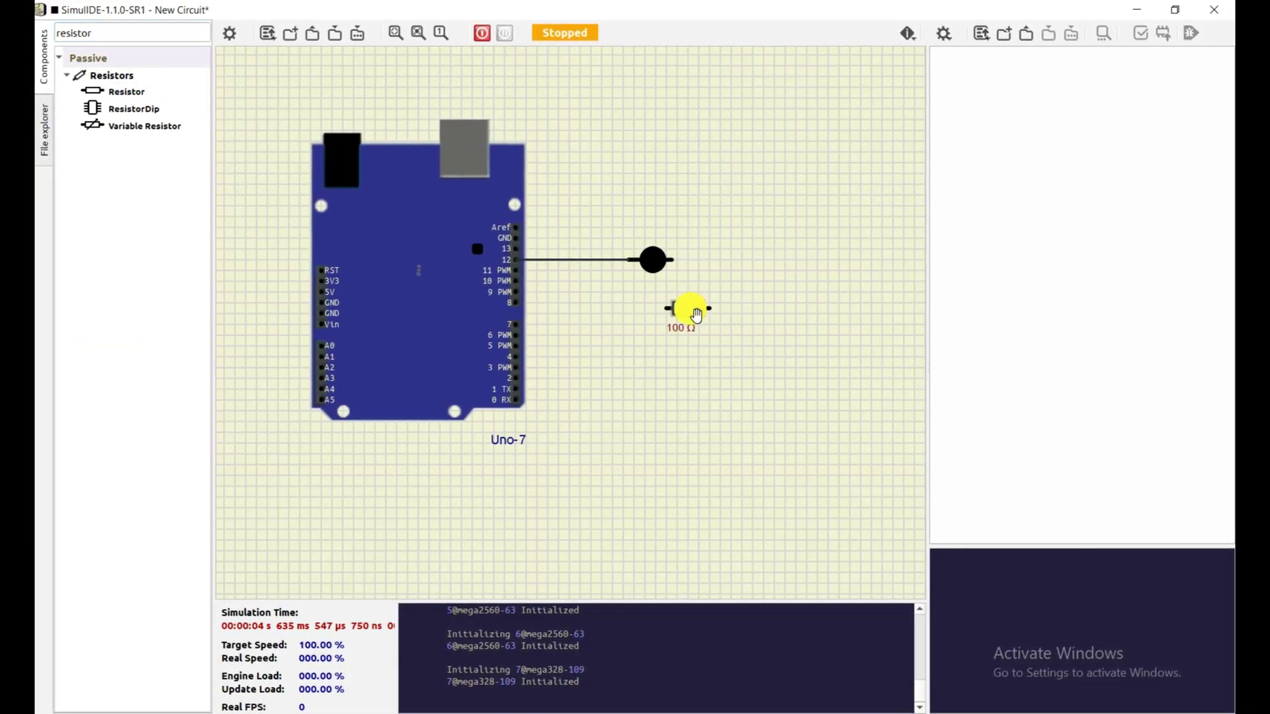
right_click(692, 311)
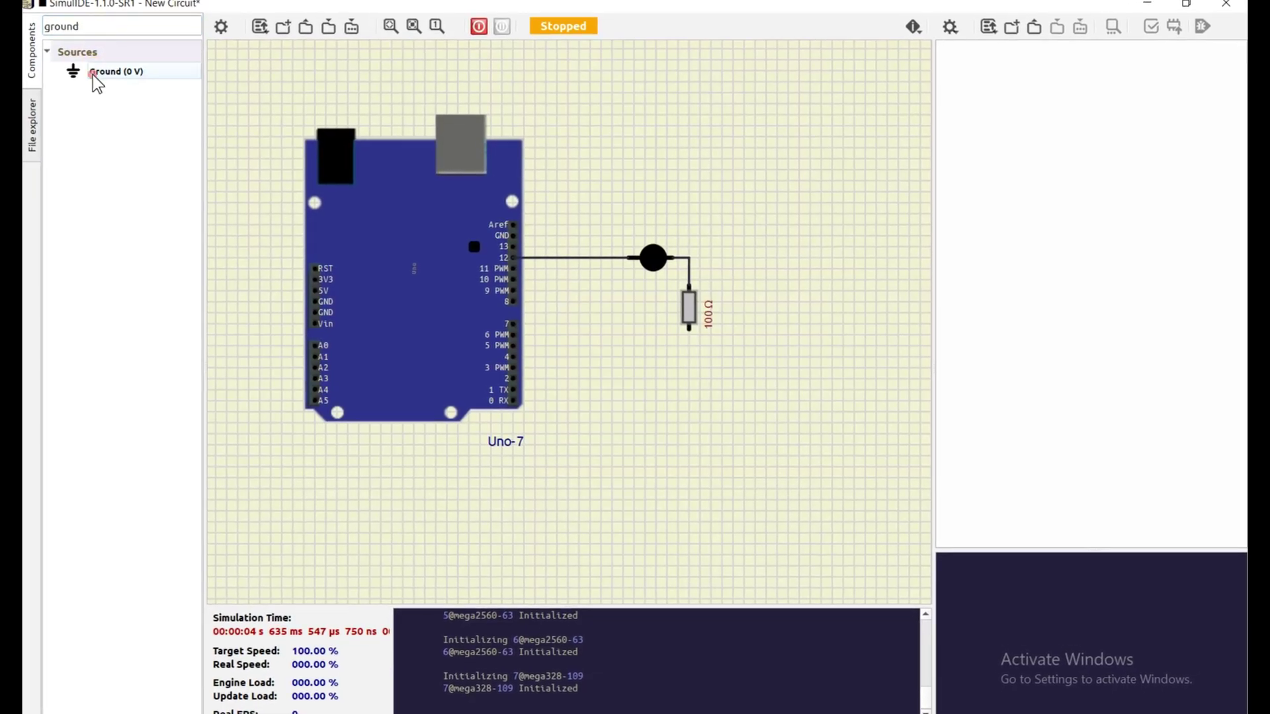
left_click_drag(101, 74, 691, 367)
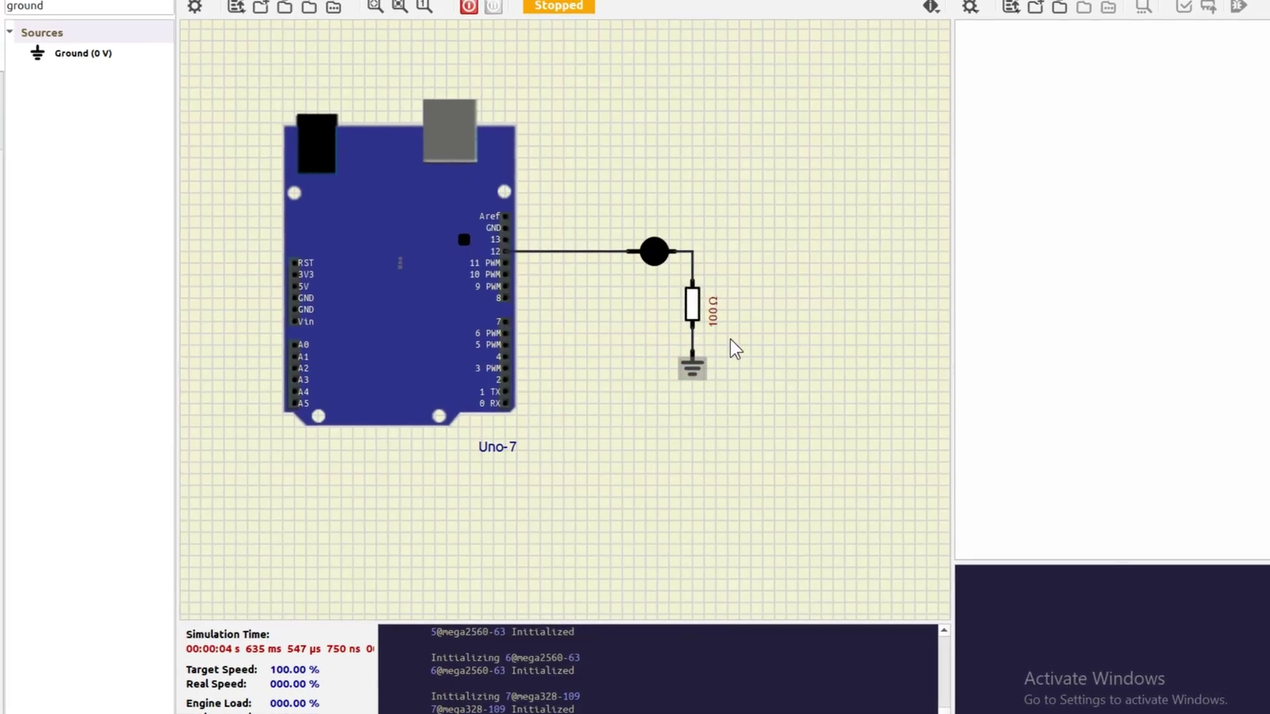
Set the resistor to 50 Ω and move the voltage probe to the junction above it
double_click(691, 306)
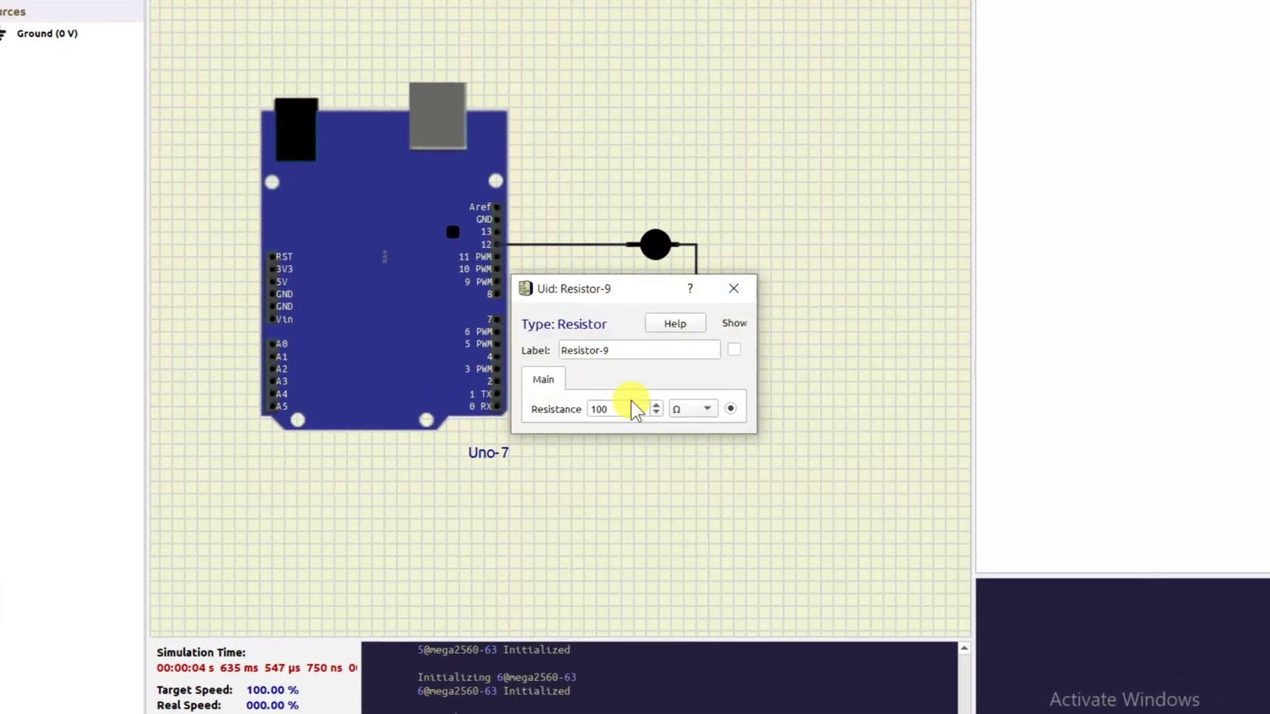
double_click(625, 407)
key("BackSpace")
type("50")
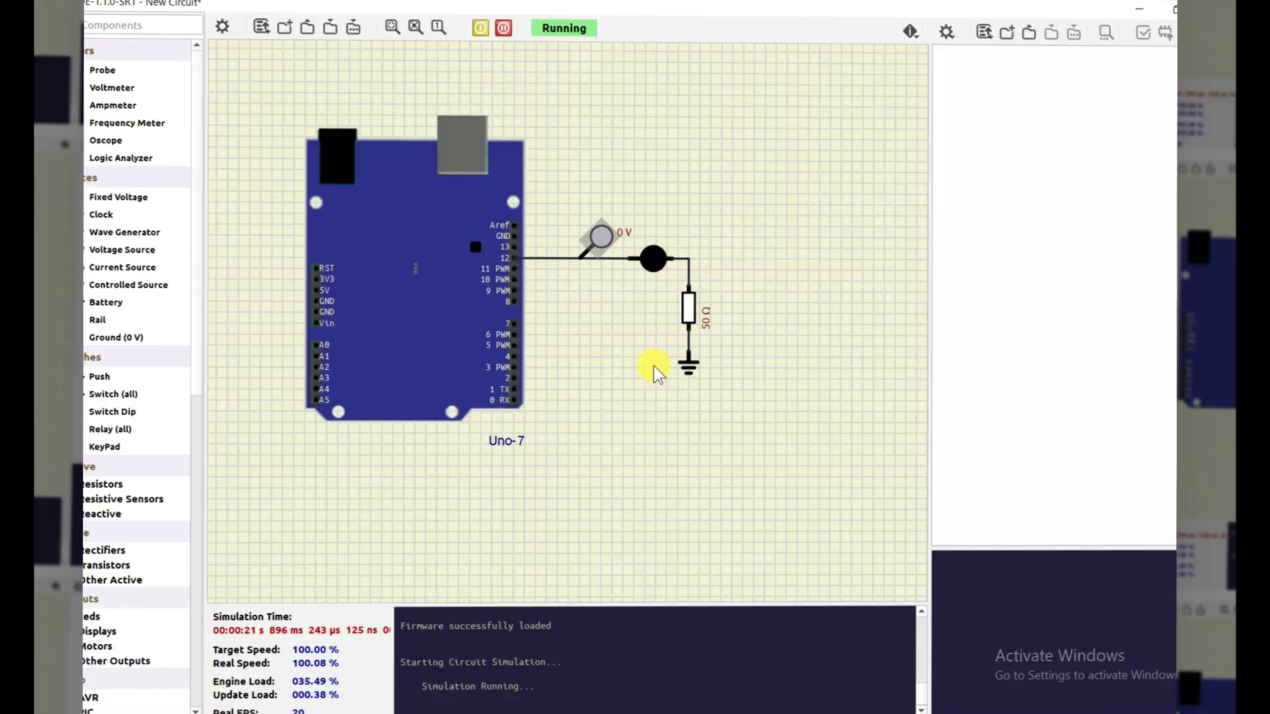
left_click_drag(599, 232, 702, 251)
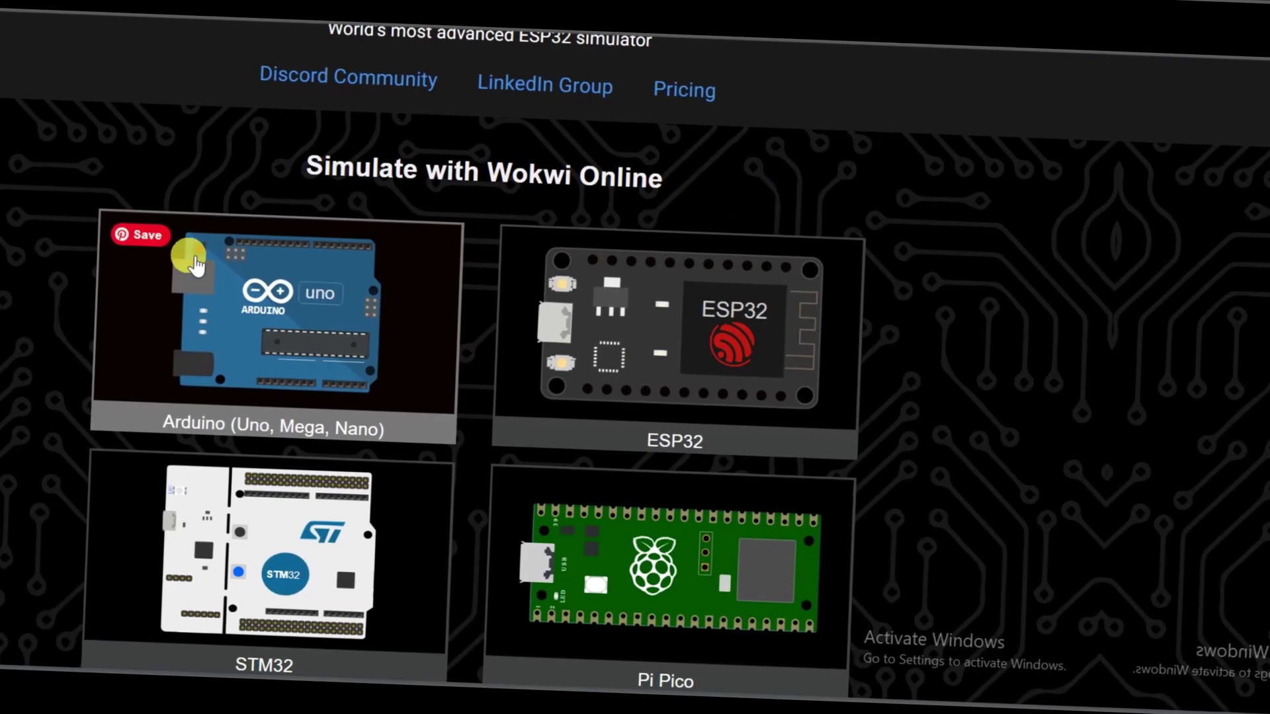
Open Wokwi's Arduino (Uno, Mega, Nano) simulator page and scroll through its featured projects
scroll(406, 397, "down", 3)
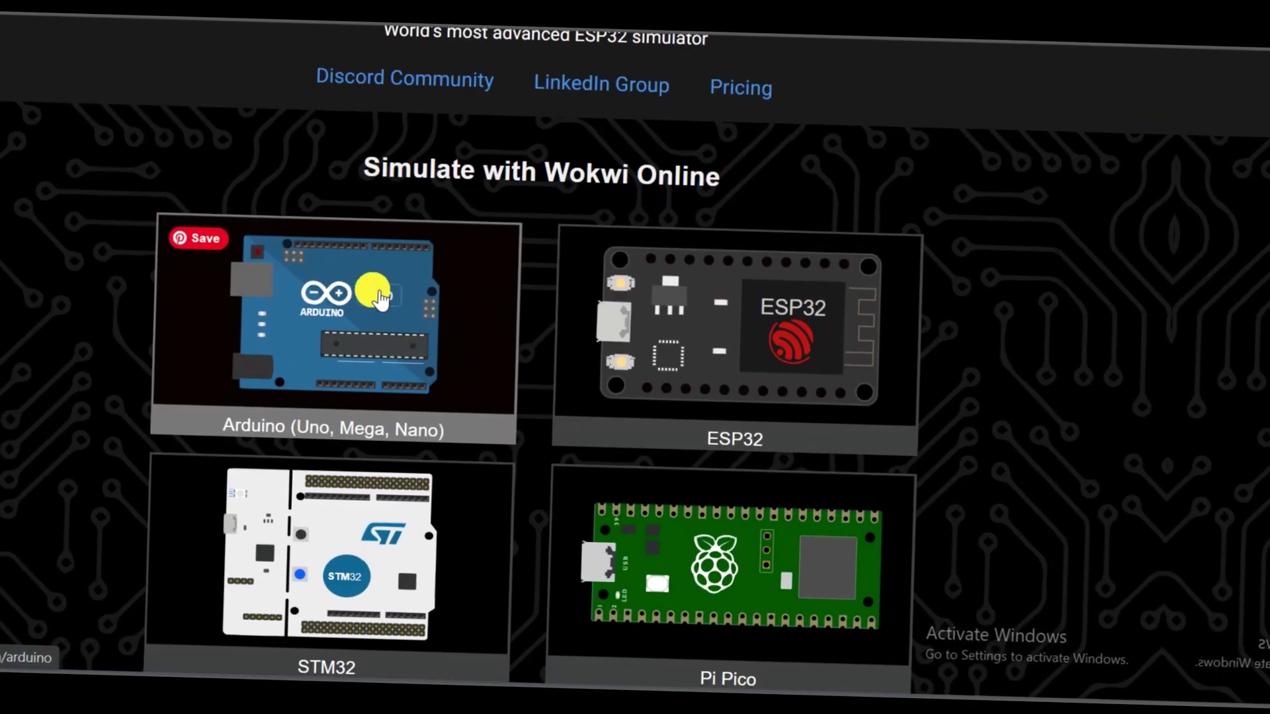
left_click(445, 358)
scroll(488, 380, "down", 2)
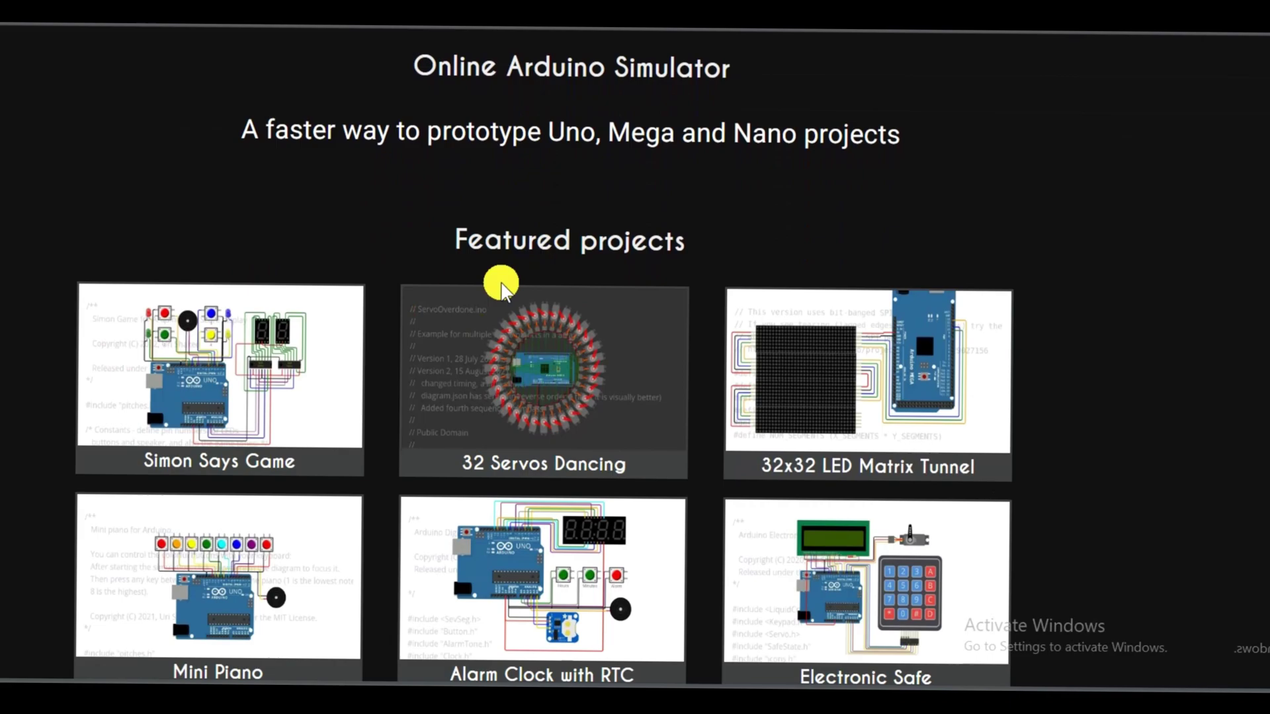
scroll(306, 339, "down", 3)
scroll(255, 298, "down", 3)
scroll(317, 425, "down", 1)
scroll(636, 348, "down", 2)
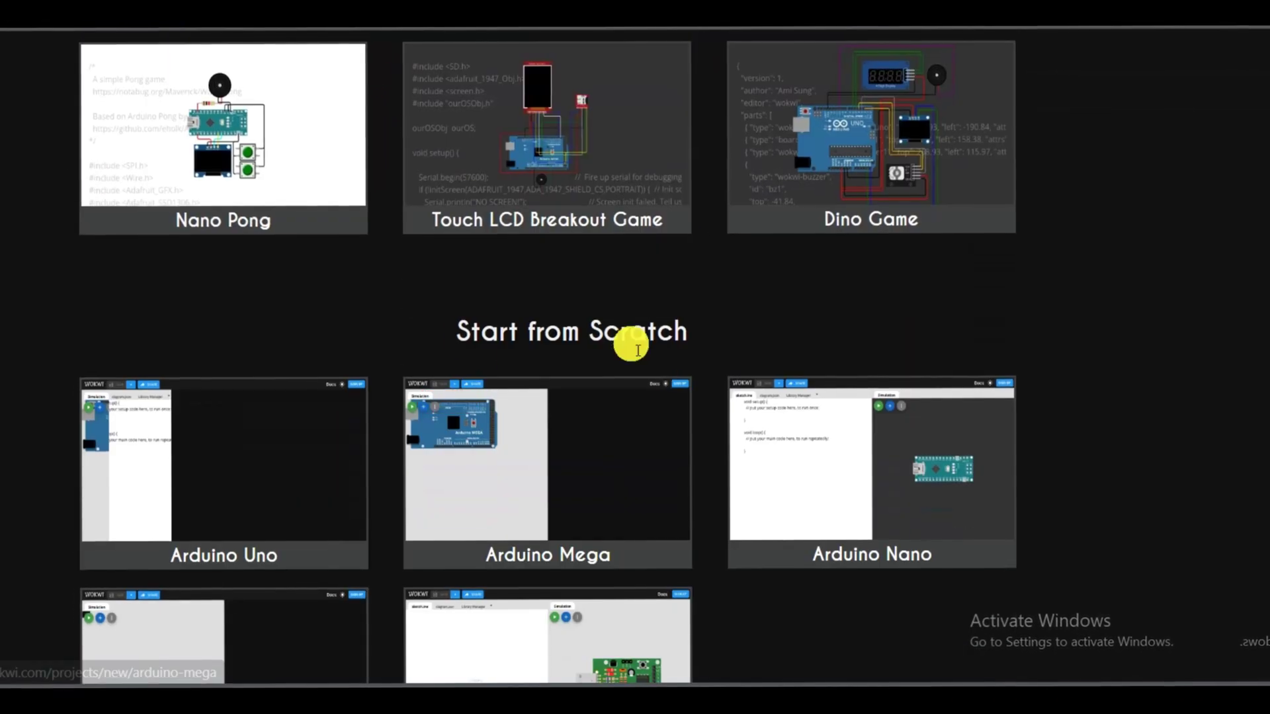
scroll(201, 409, "down", 2)
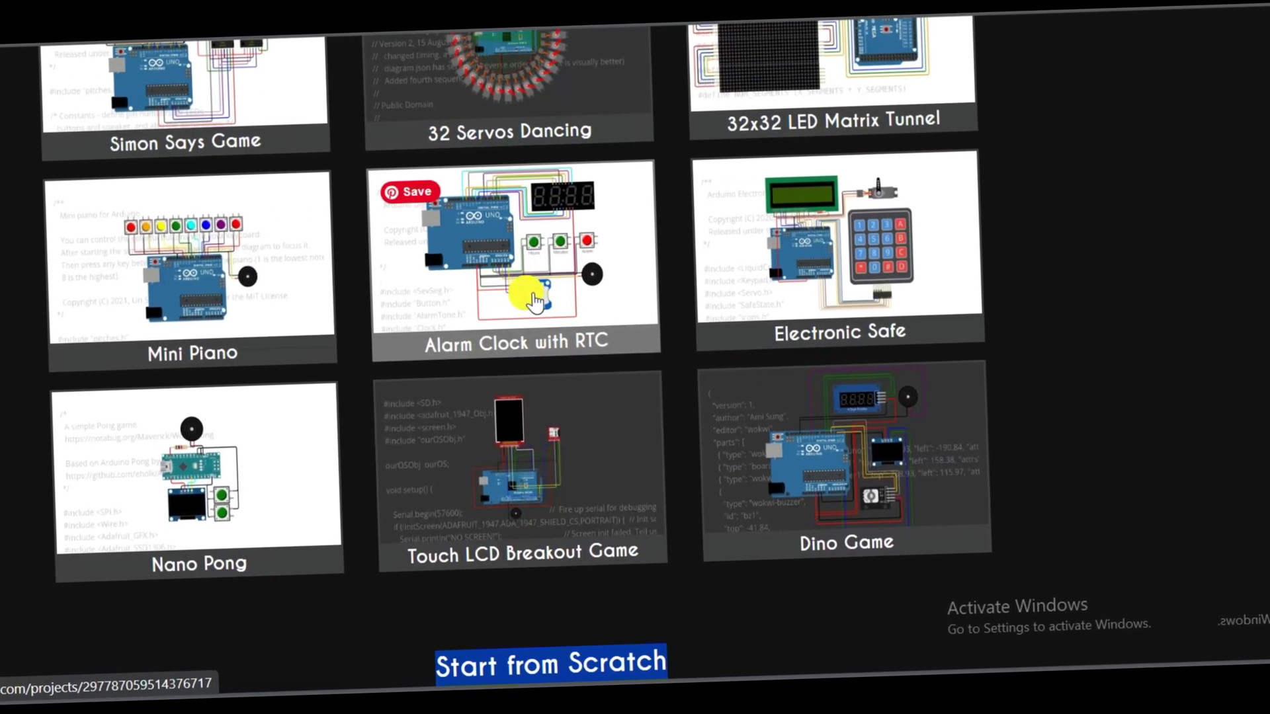
scroll(618, 418, "down", 8)
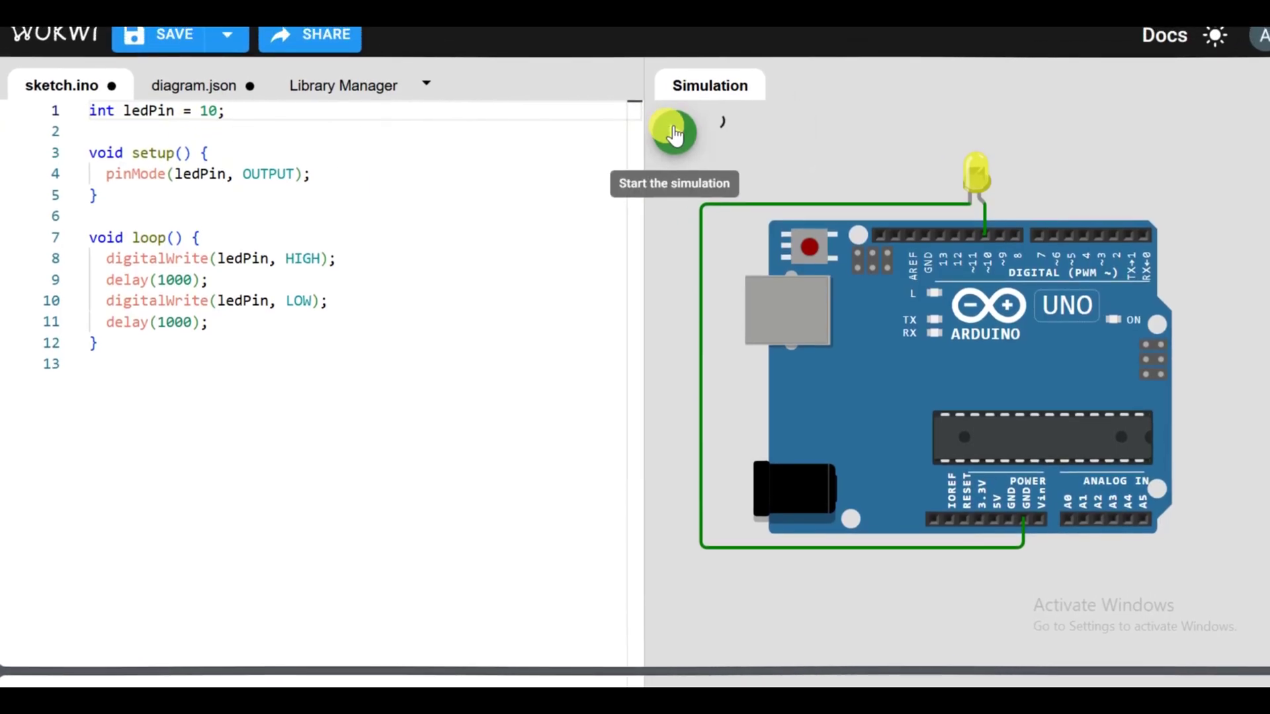
Start the Wokwi simulation and advance the alarm clock's minutes twice past 22:23
left_click(675, 135)
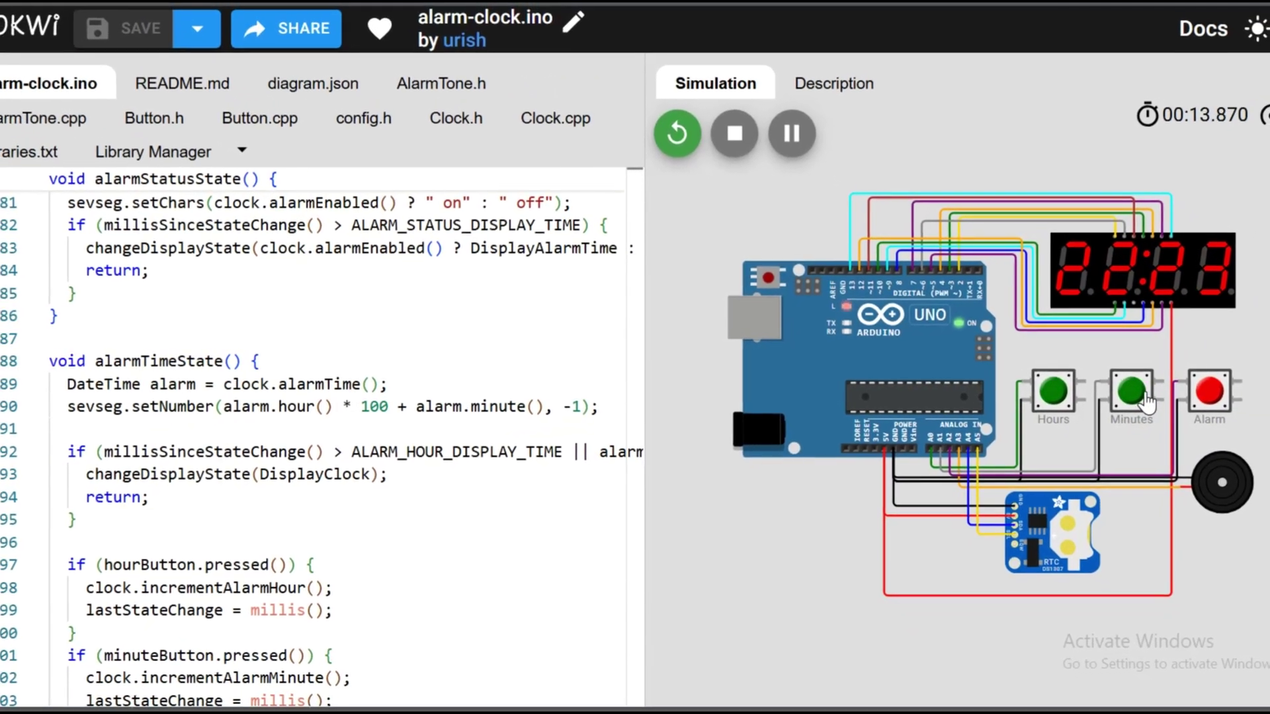
left_click(1146, 401)
left_click(1146, 401)
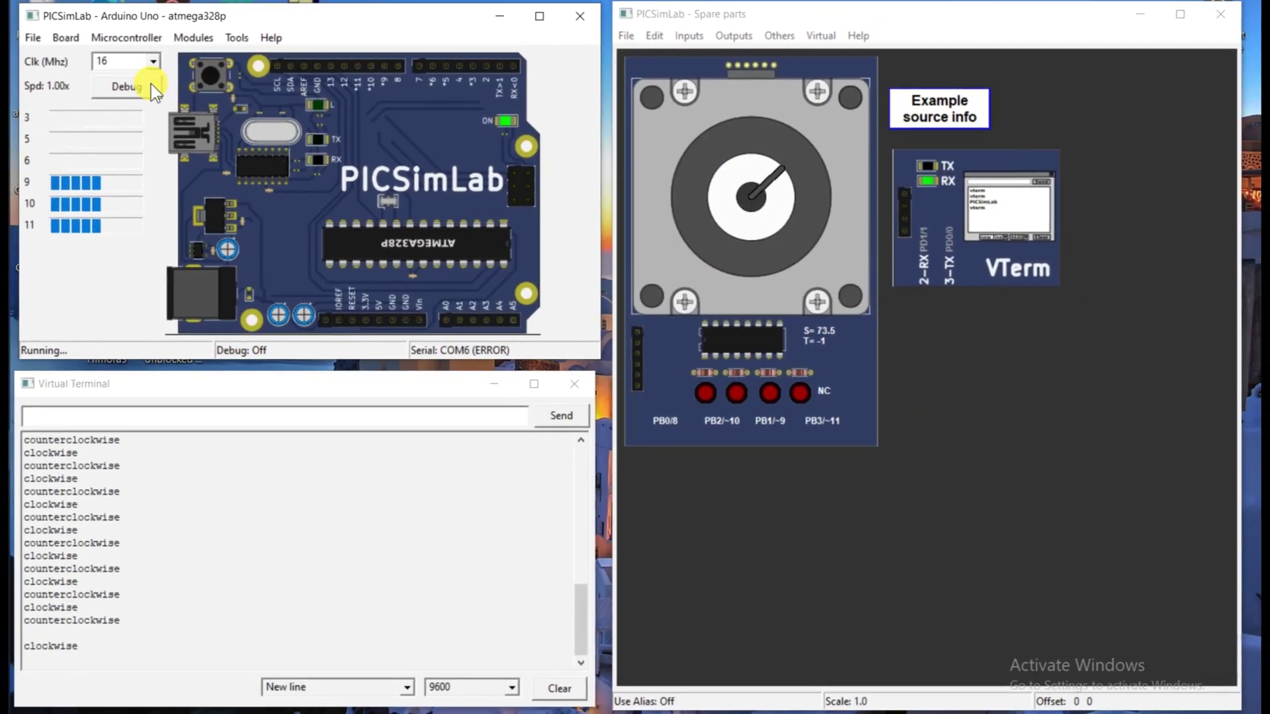
Reload the Arduino Uno board with debugging on and check its clock speed choices
left_click(74, 42)
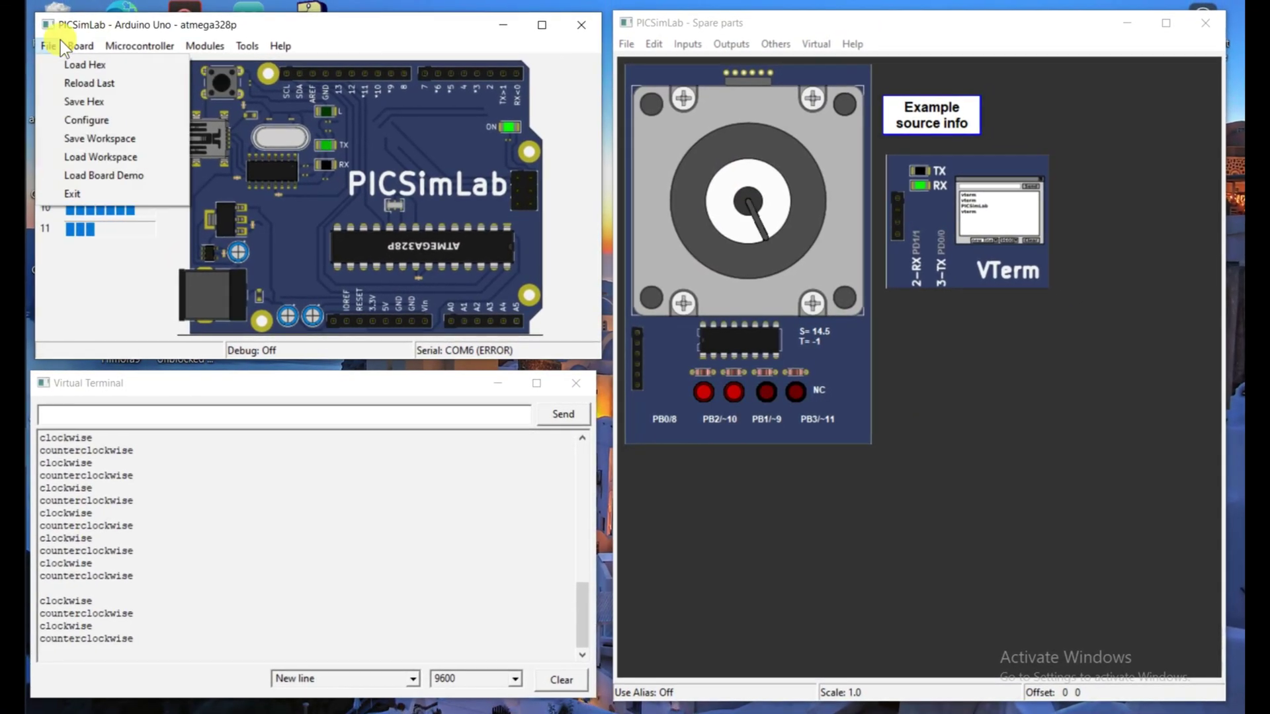
left_click(96, 102)
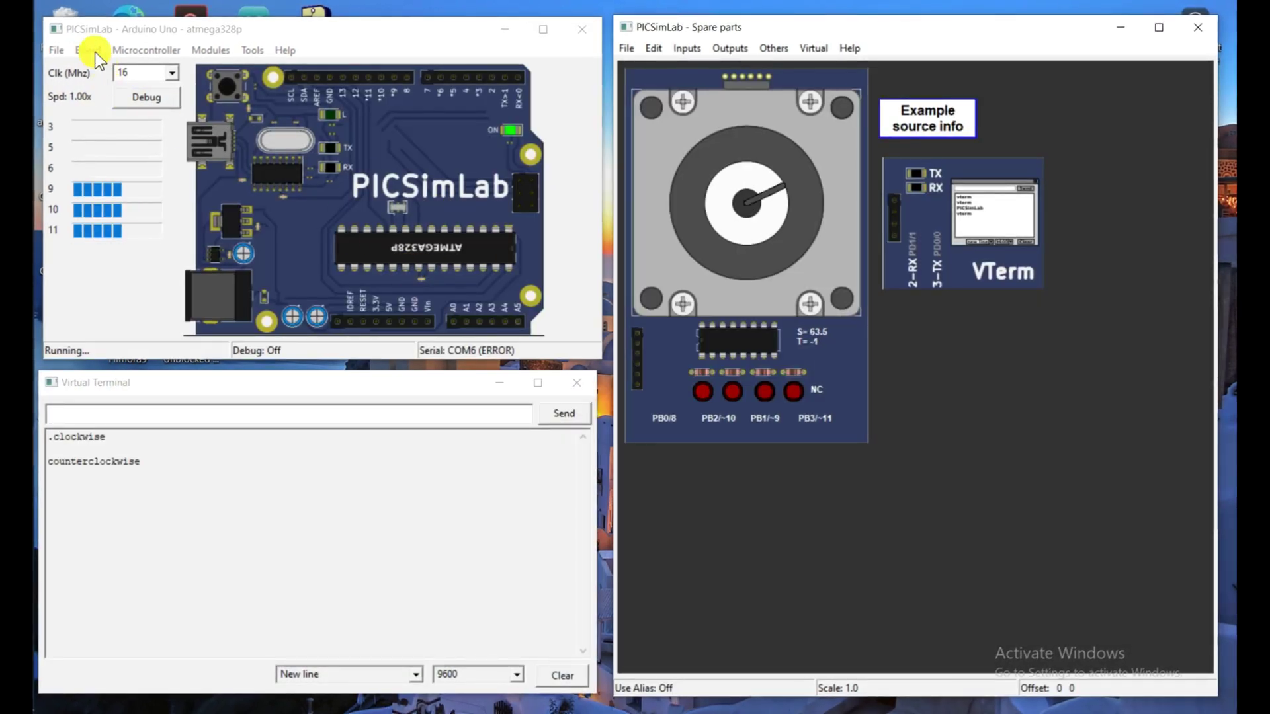
left_click(145, 97)
left_click(171, 74)
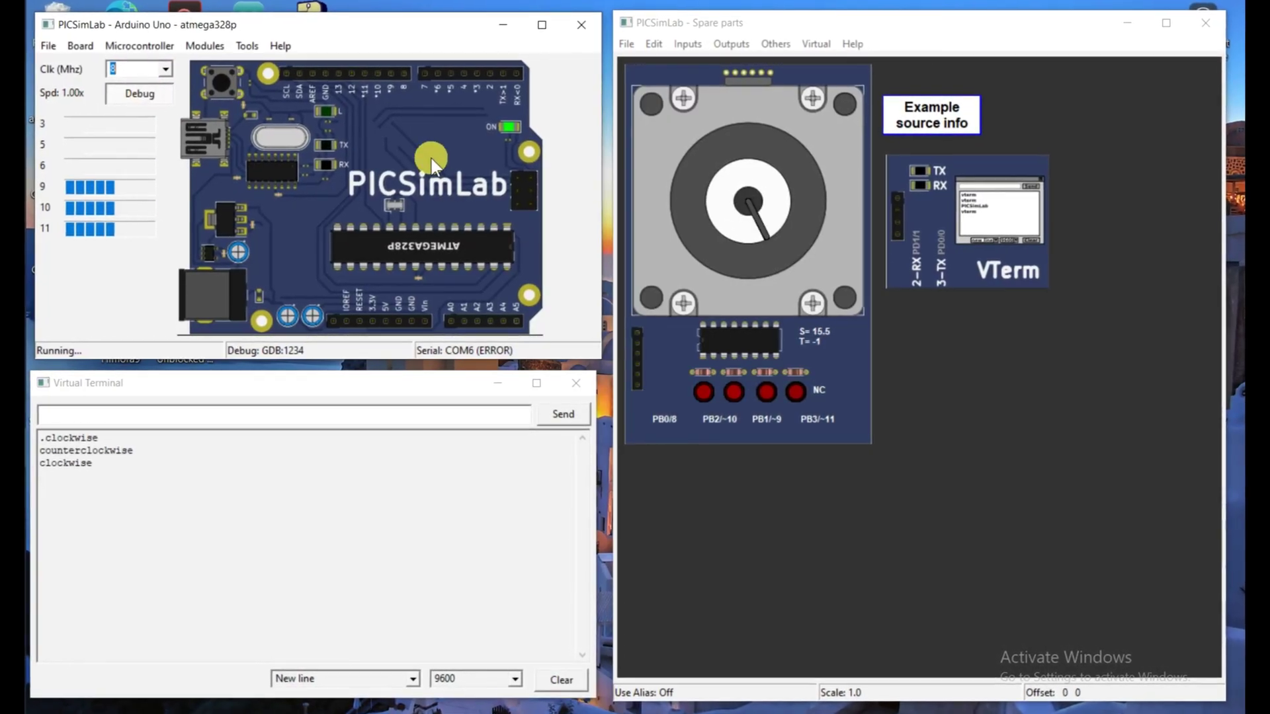
Add the Oscilloscope module and set channel 1 to 1.99 V/div
left_click(202, 43)
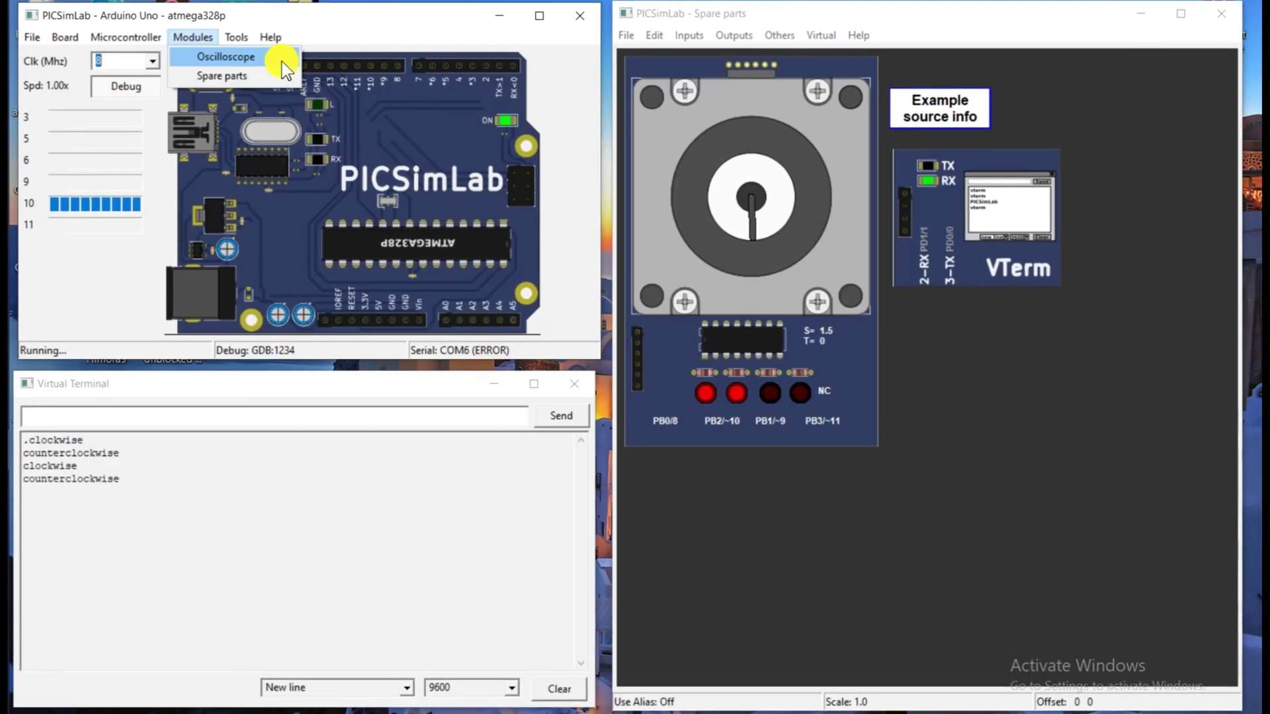
left_click(278, 58)
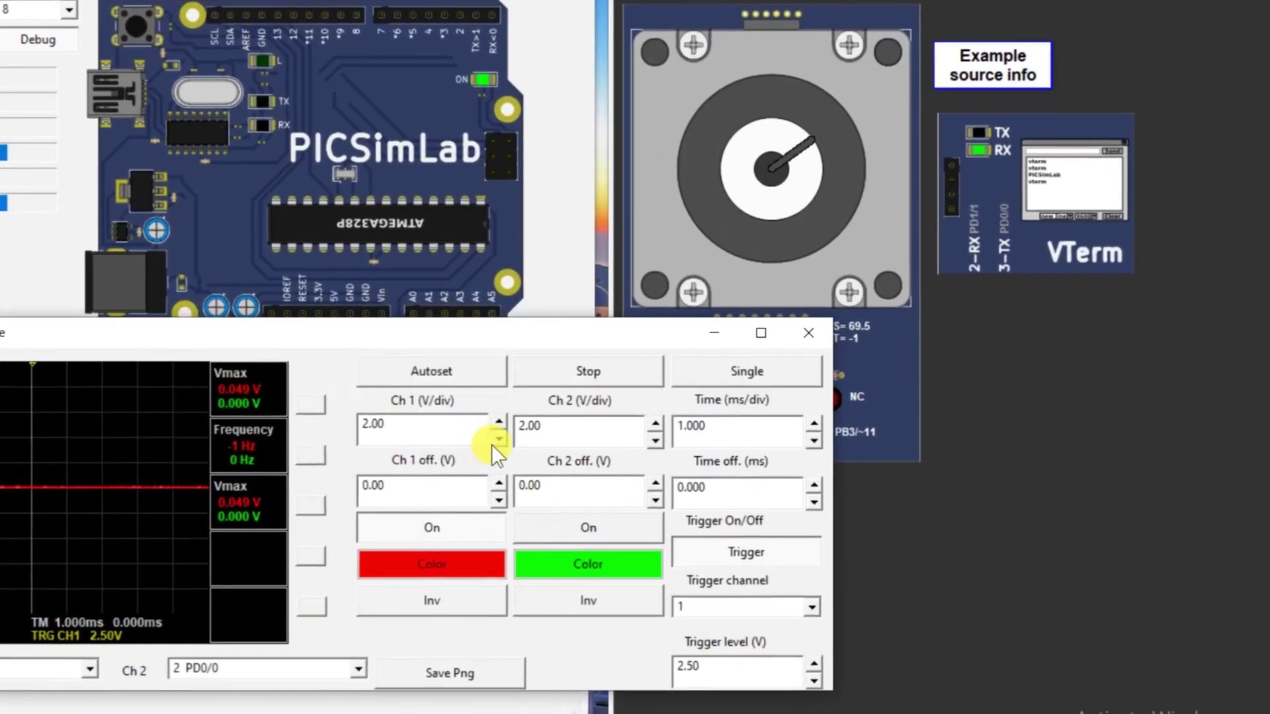
left_click(509, 432)
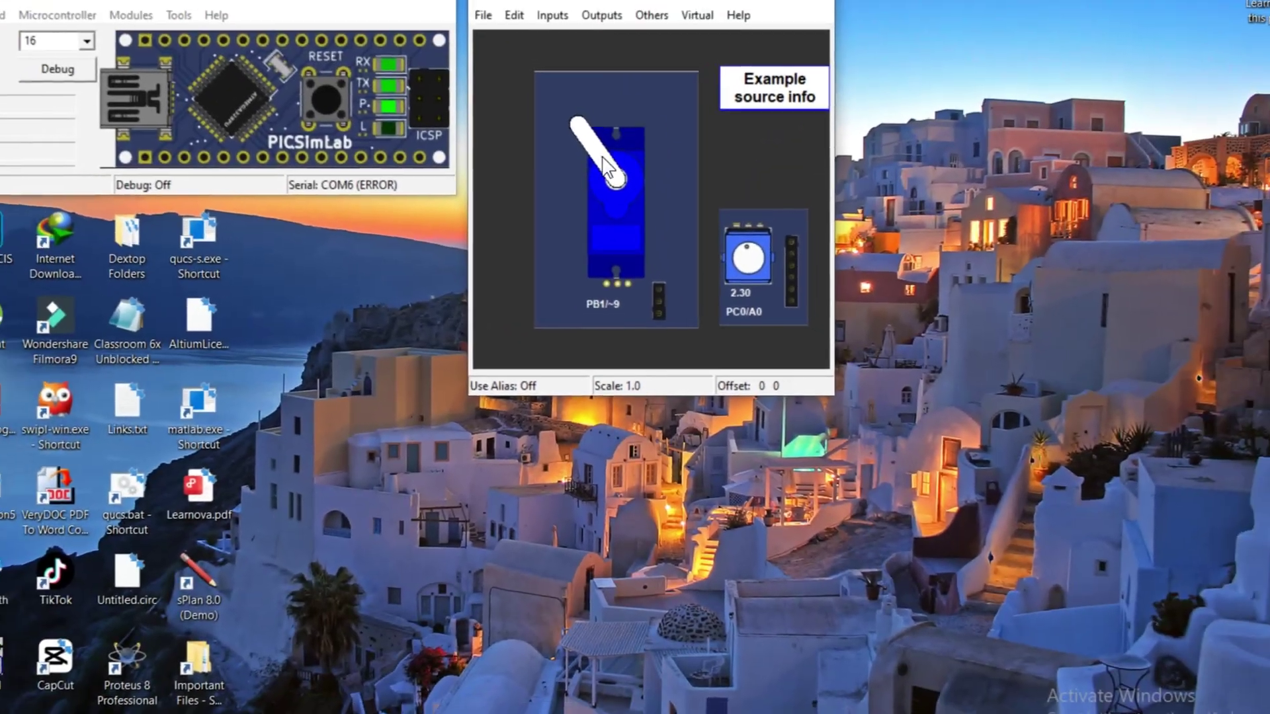
Maximise and restore the Spare parts window, then turn the potentiometer to swing the servo arm
double_click(756, 23)
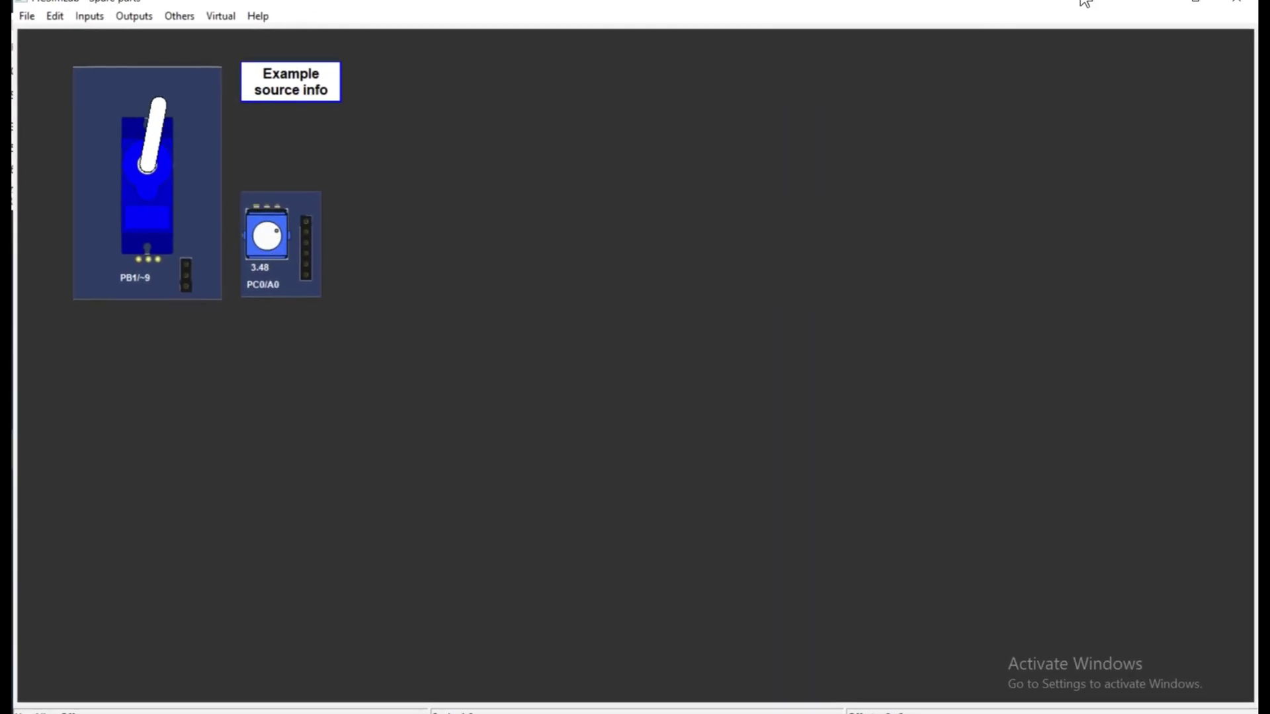
double_click(1085, 4)
left_click_drag(744, 242, 702, 285)
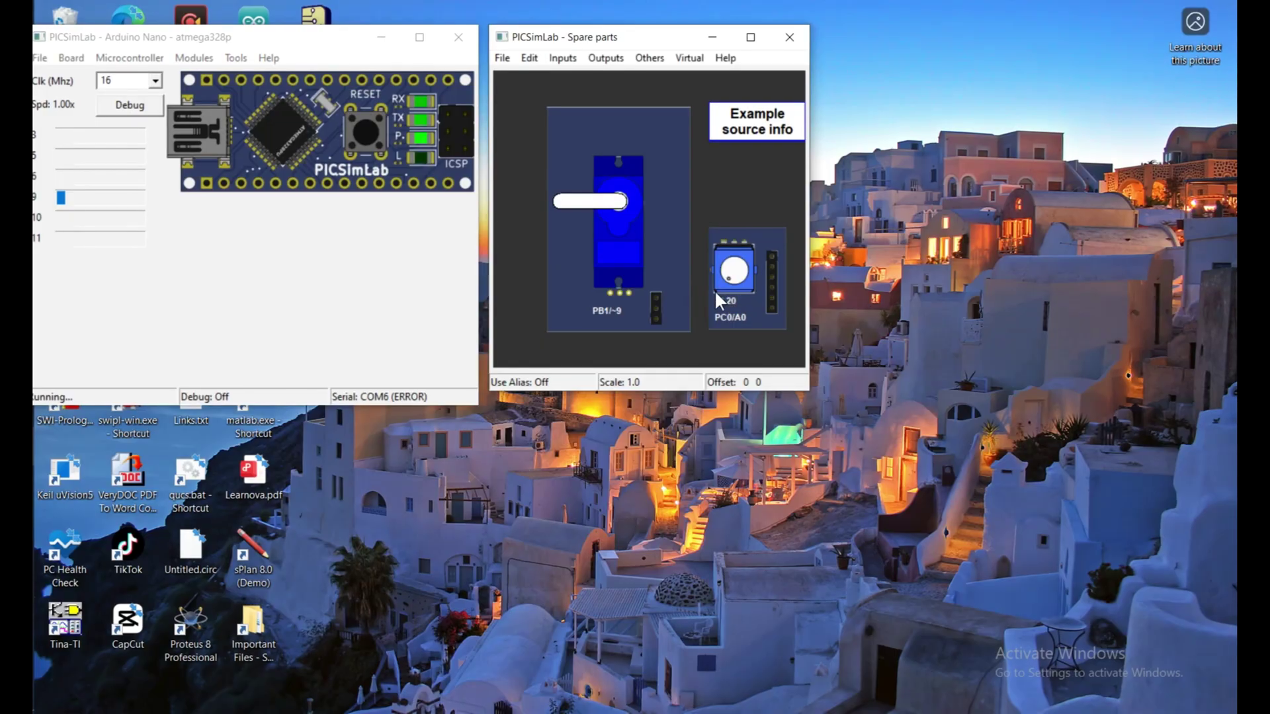
left_click_drag(723, 281, 744, 266)
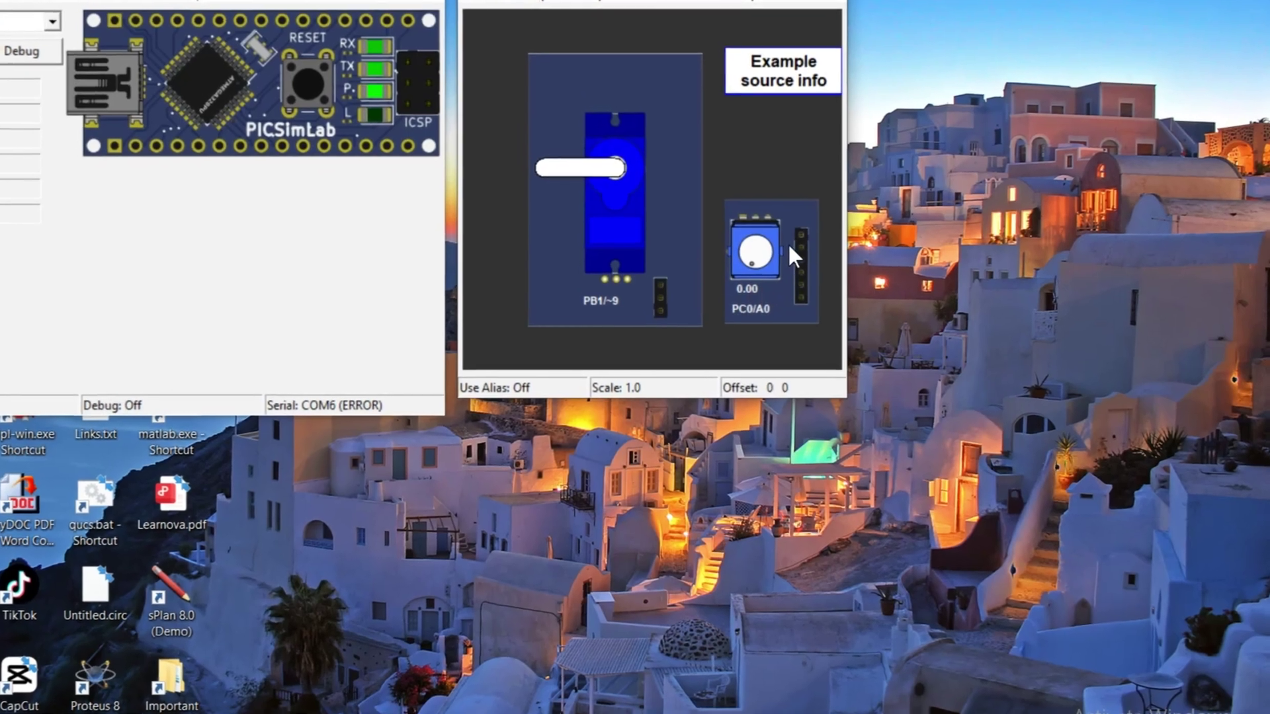
left_click_drag(788, 243, 792, 196)
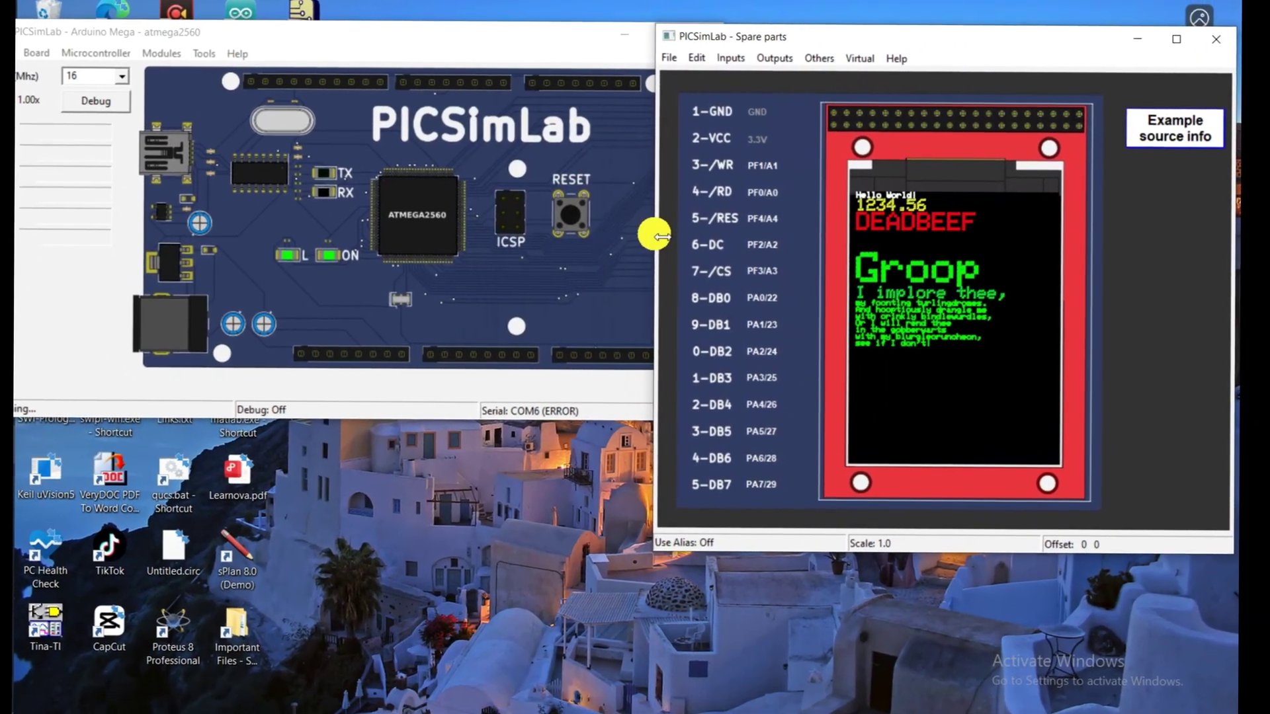
Resize the Spare parts window beside the Mega TFT demo and set its parts scale to 0.9
left_click_drag(658, 232, 751, 252)
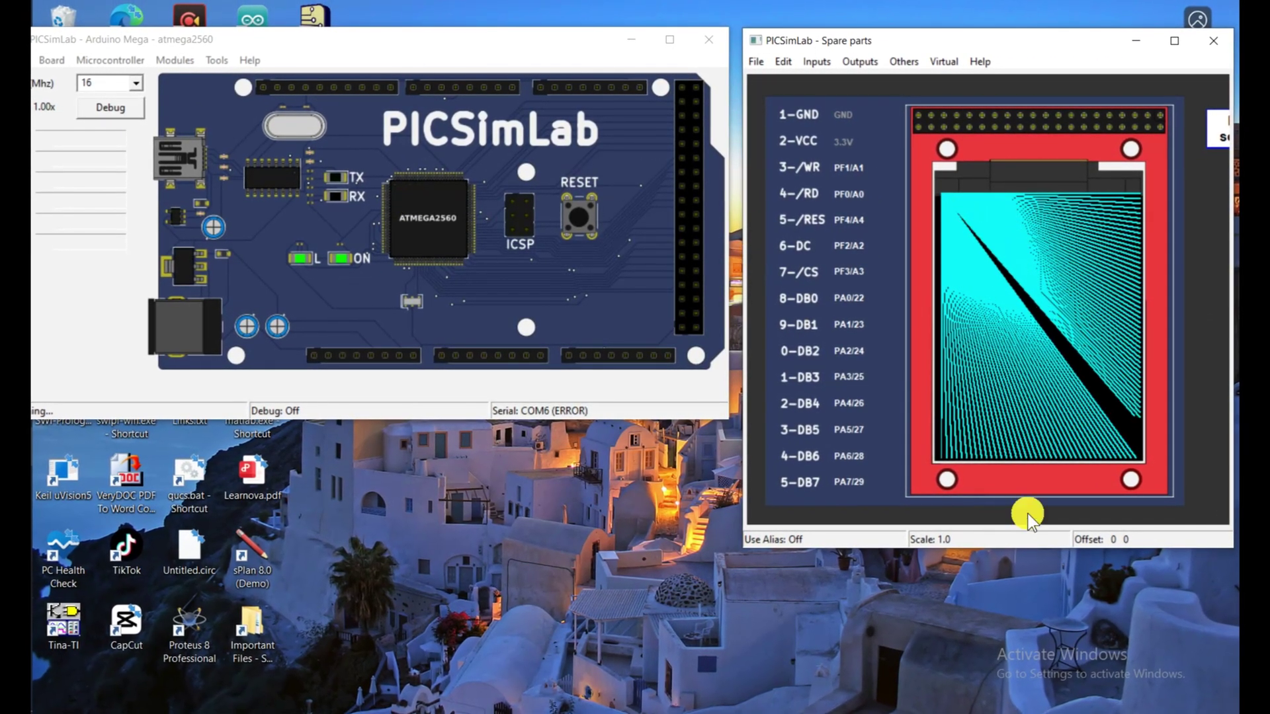
mouse_move(749, 372)
left_mouse_down()
mouse_move(483, 380)
mouse_move(744, 393)
left_mouse_up()
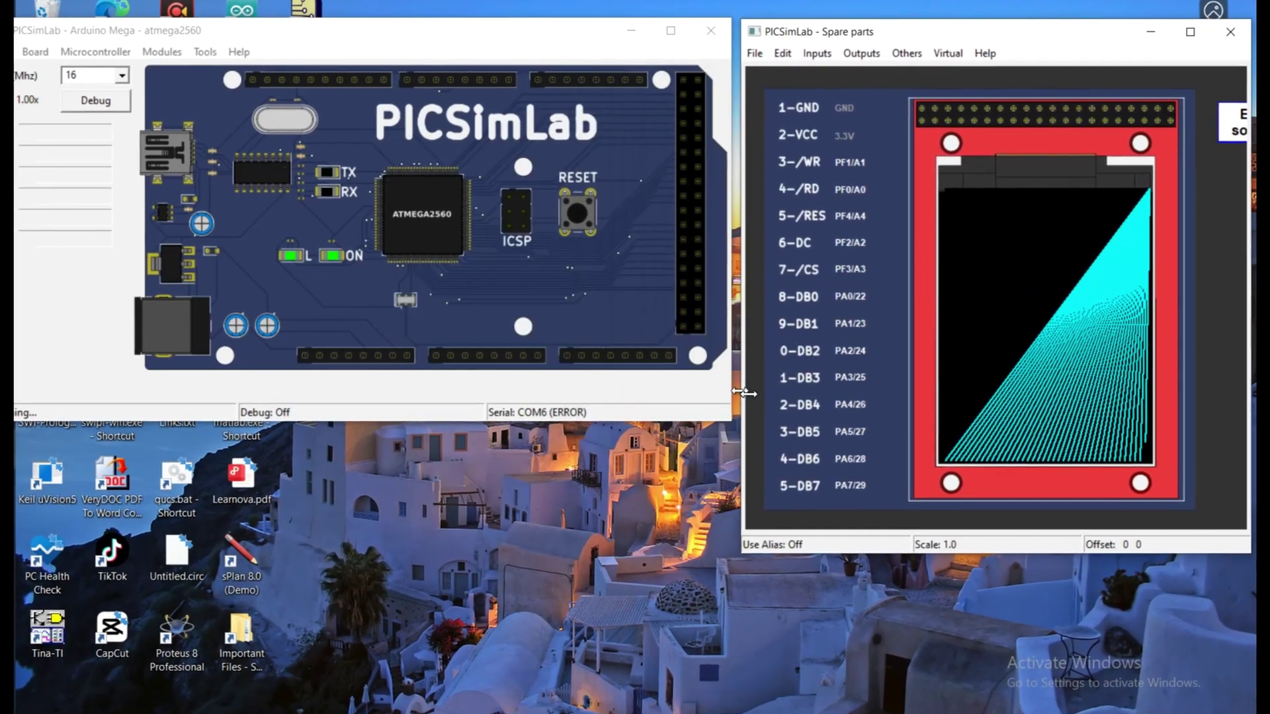
scroll(1032, 328, "up", 1)
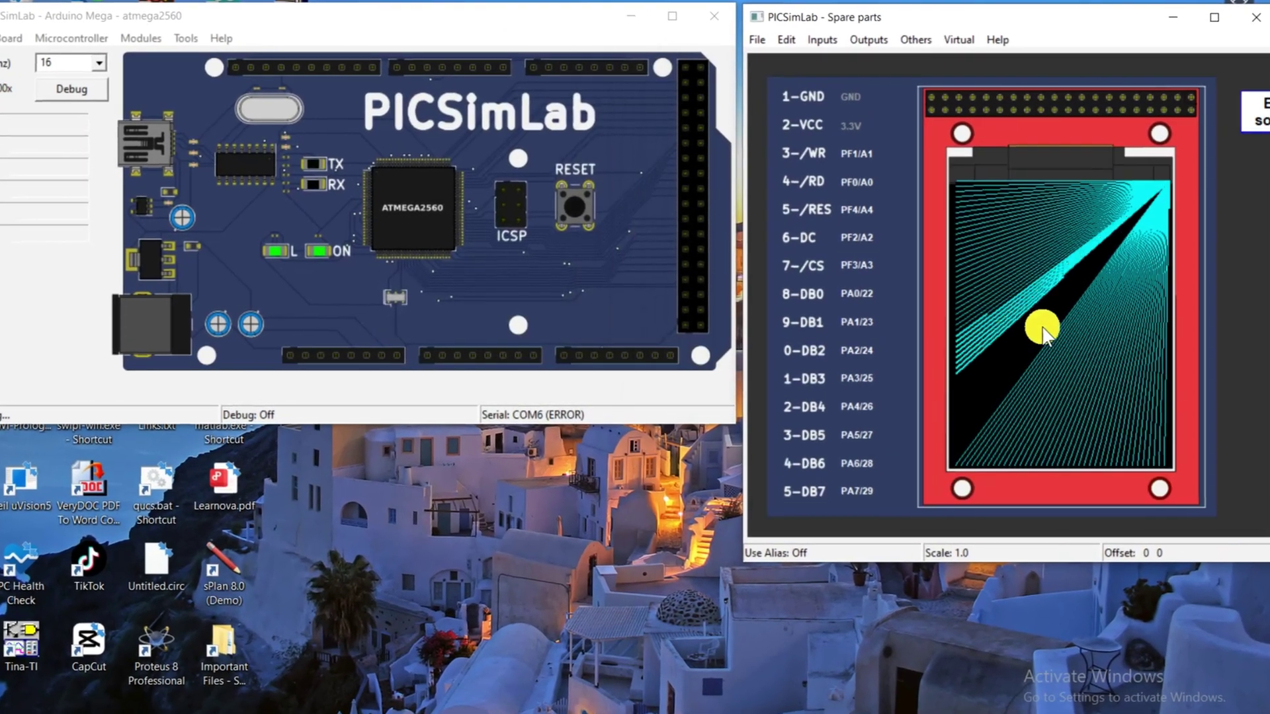
scroll(1052, 330, "down", 2)
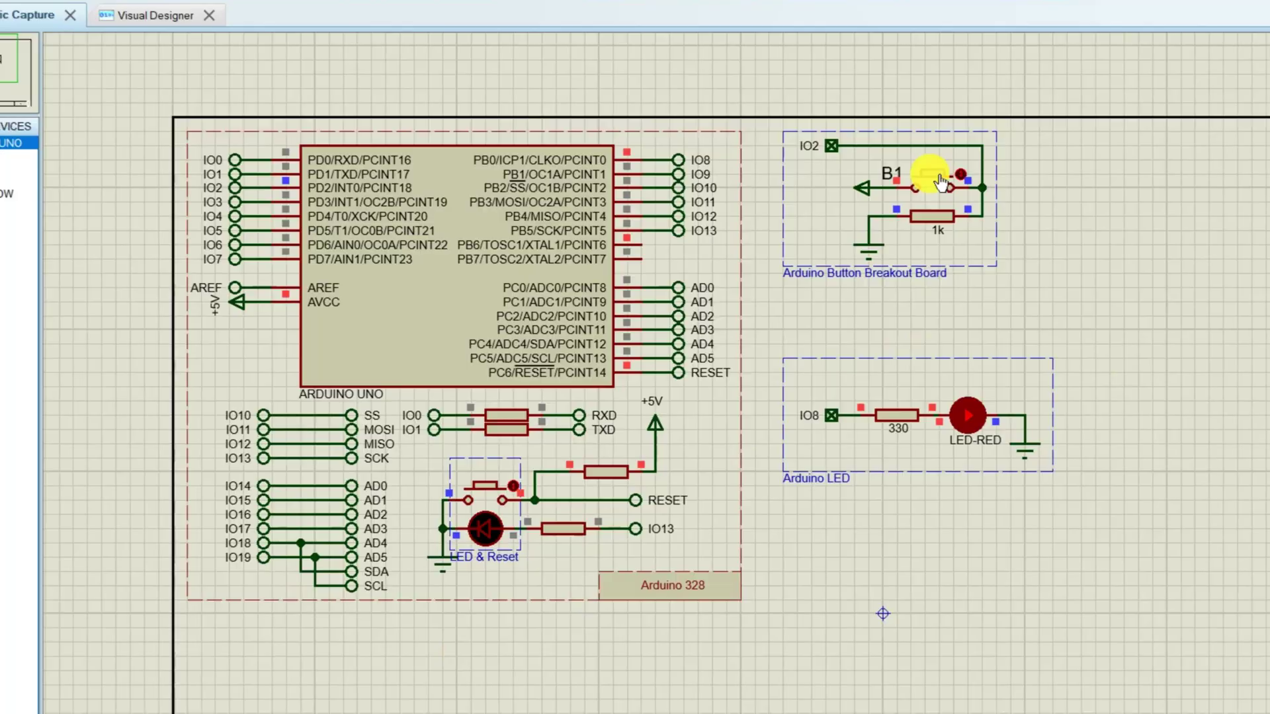
Press button B1 in the running Uno schematic so the red LED turns off
left_click(914, 197)
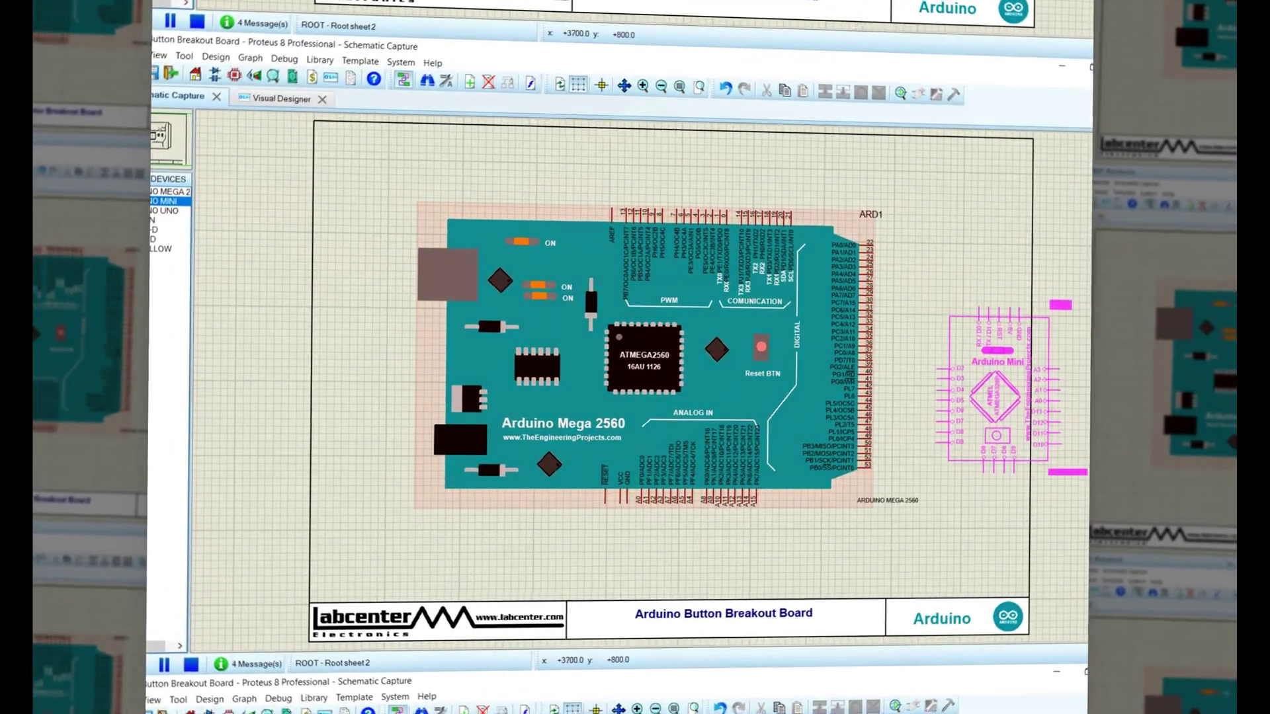
Place an Arduino Mini beside the Mega 2560 and open the Mega's properties
left_click(929, 282)
double_click(700, 351)
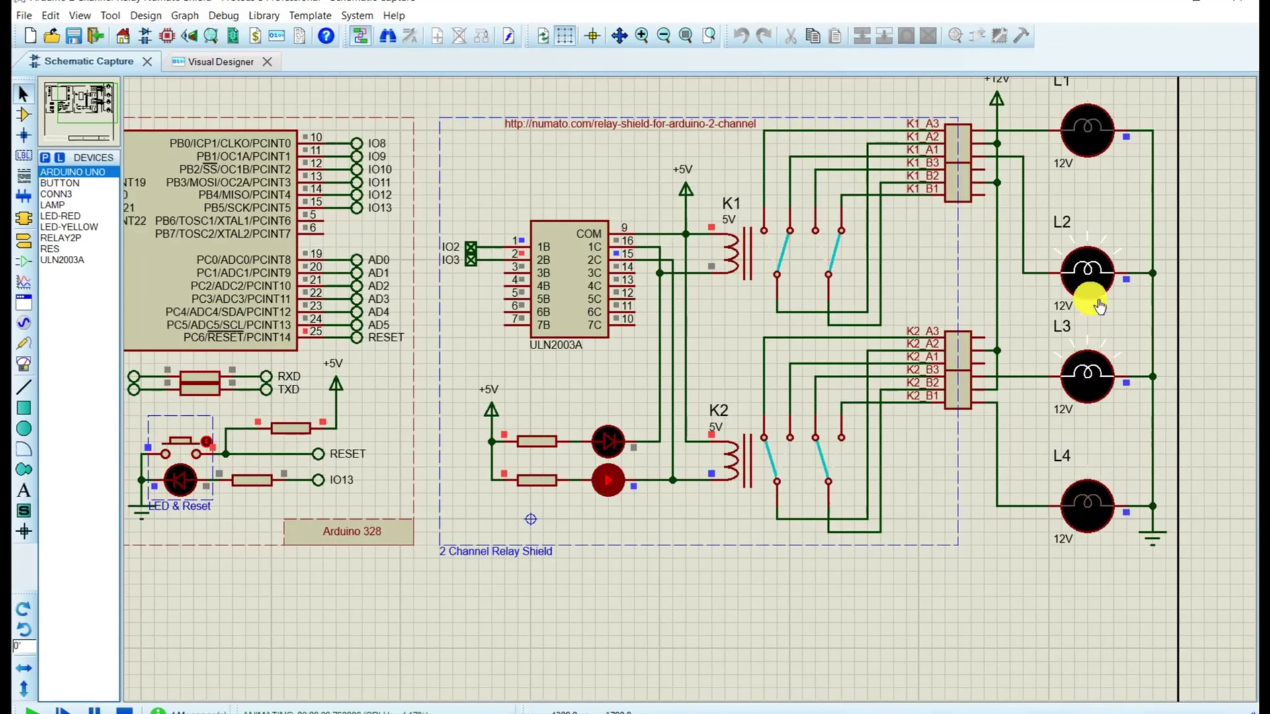
Stop the relay simulation and close the URL text label editor without changes
left_click(124, 710)
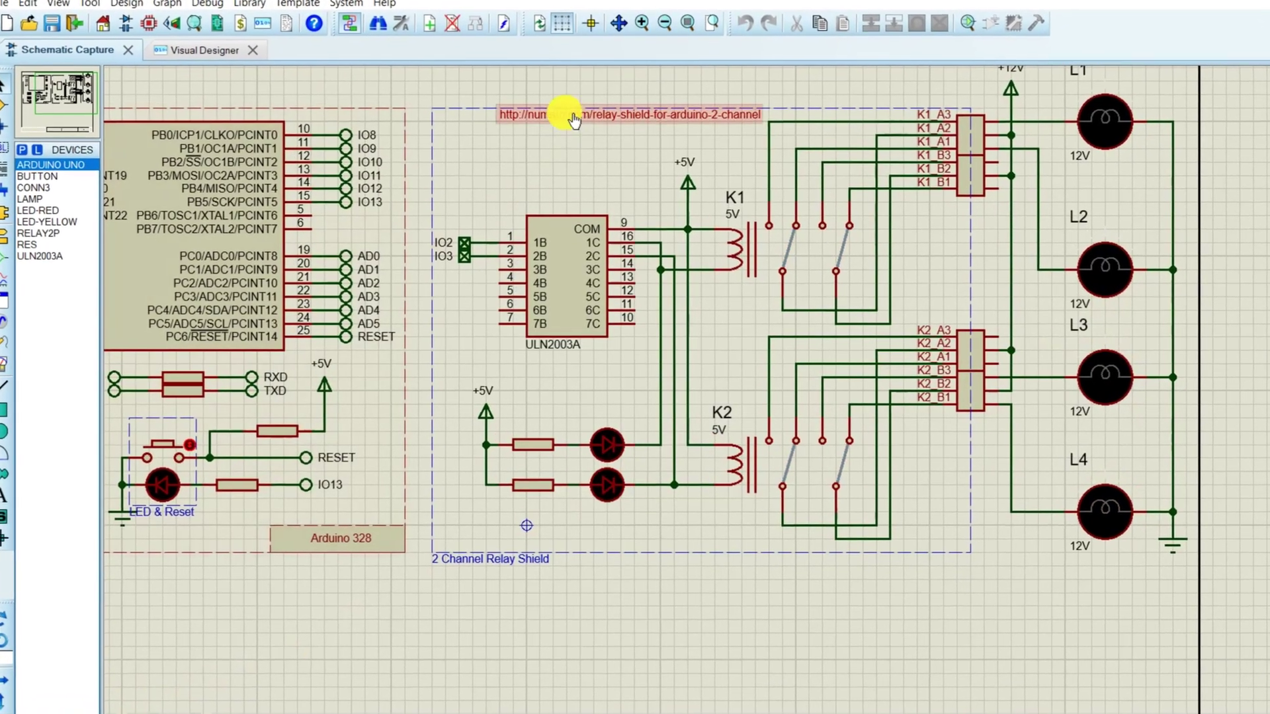
double_click(573, 120)
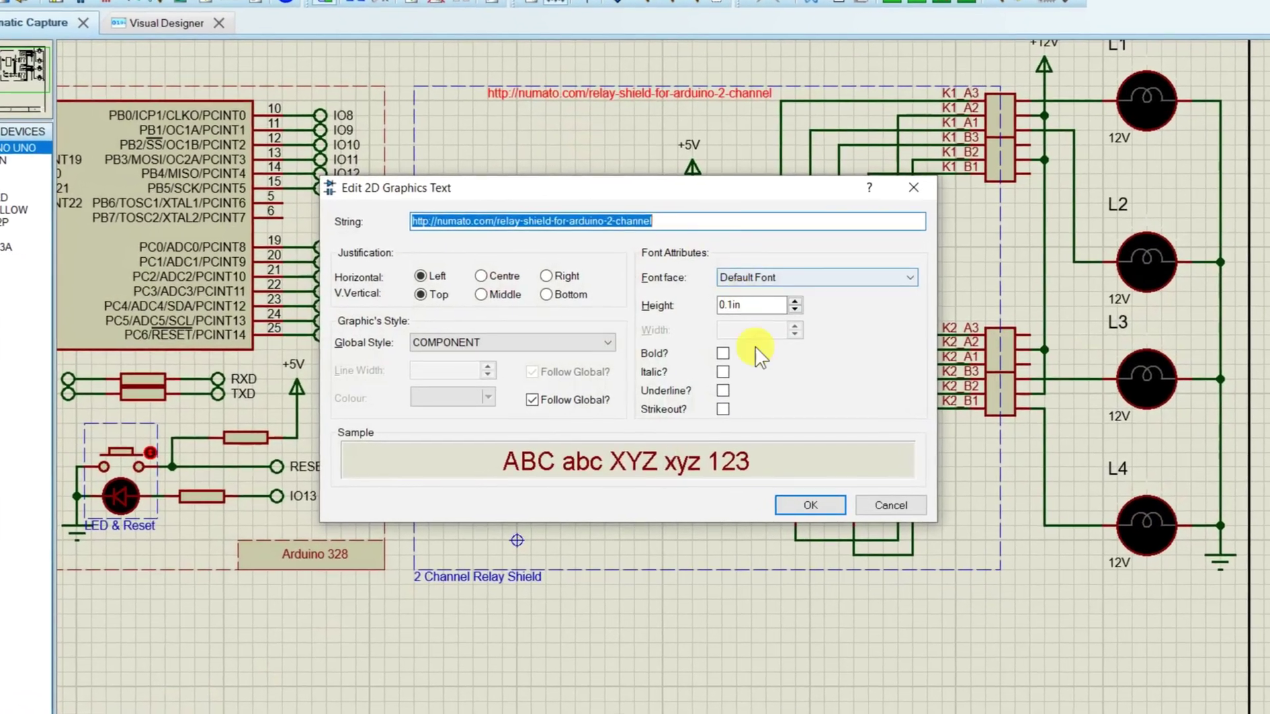
left_click(811, 506)
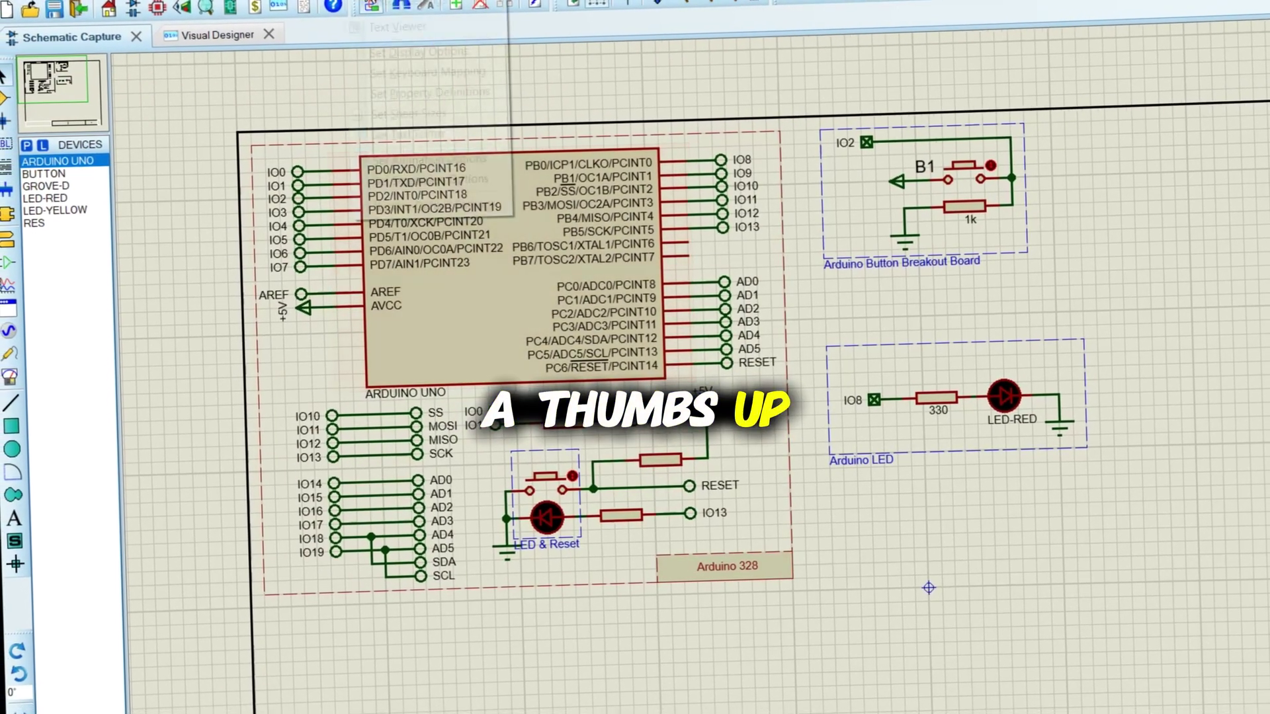
Look through the debug, simulation and design menus
left_click(361, 0)
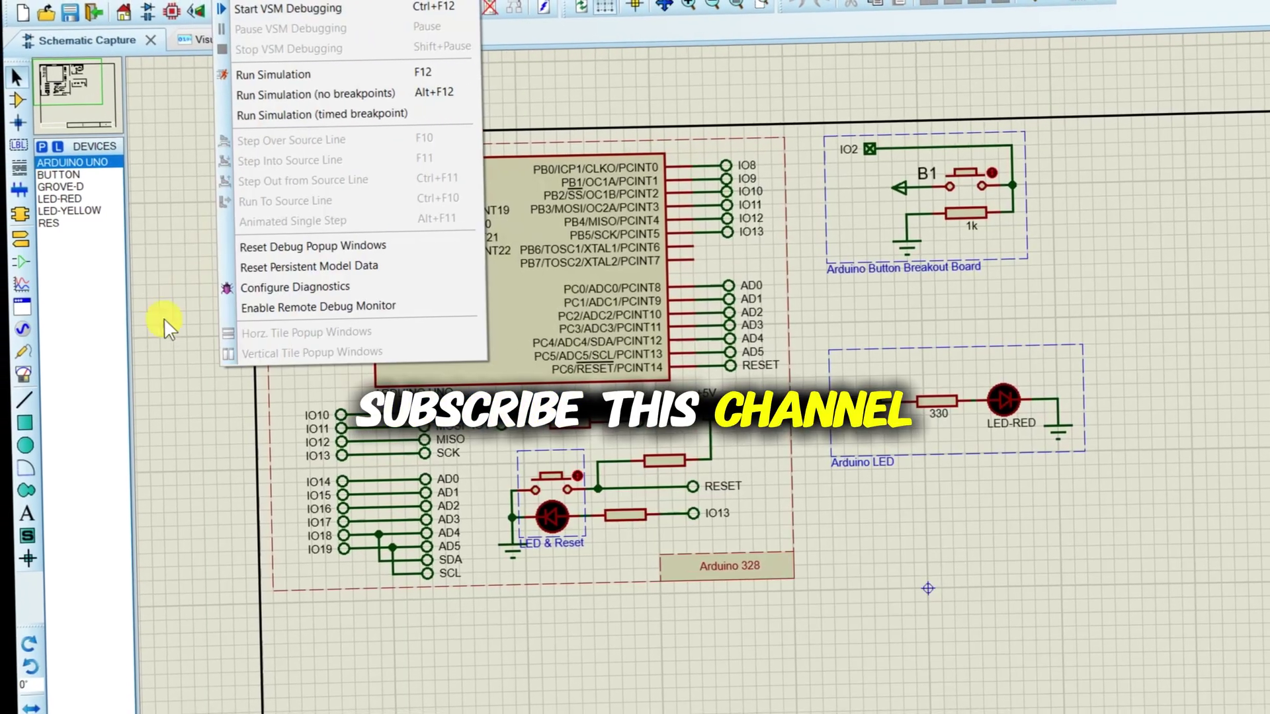
left_click(58, 153)
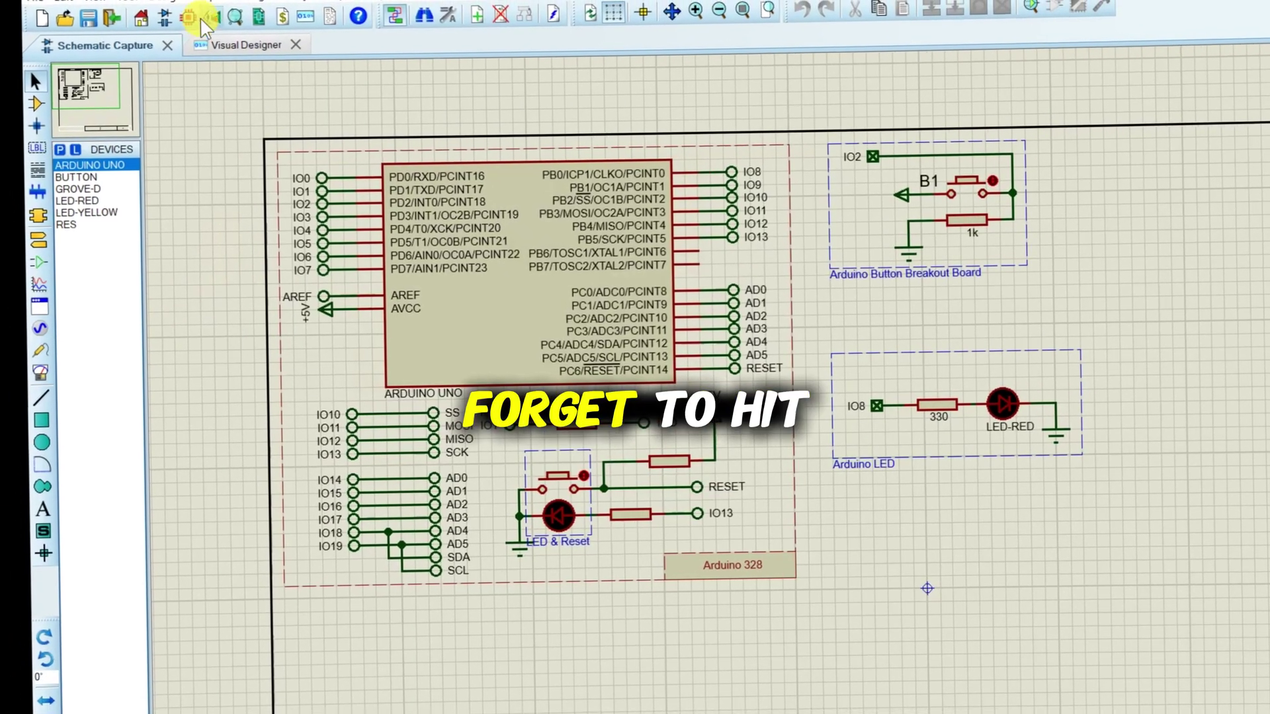
left_click(166, 1)
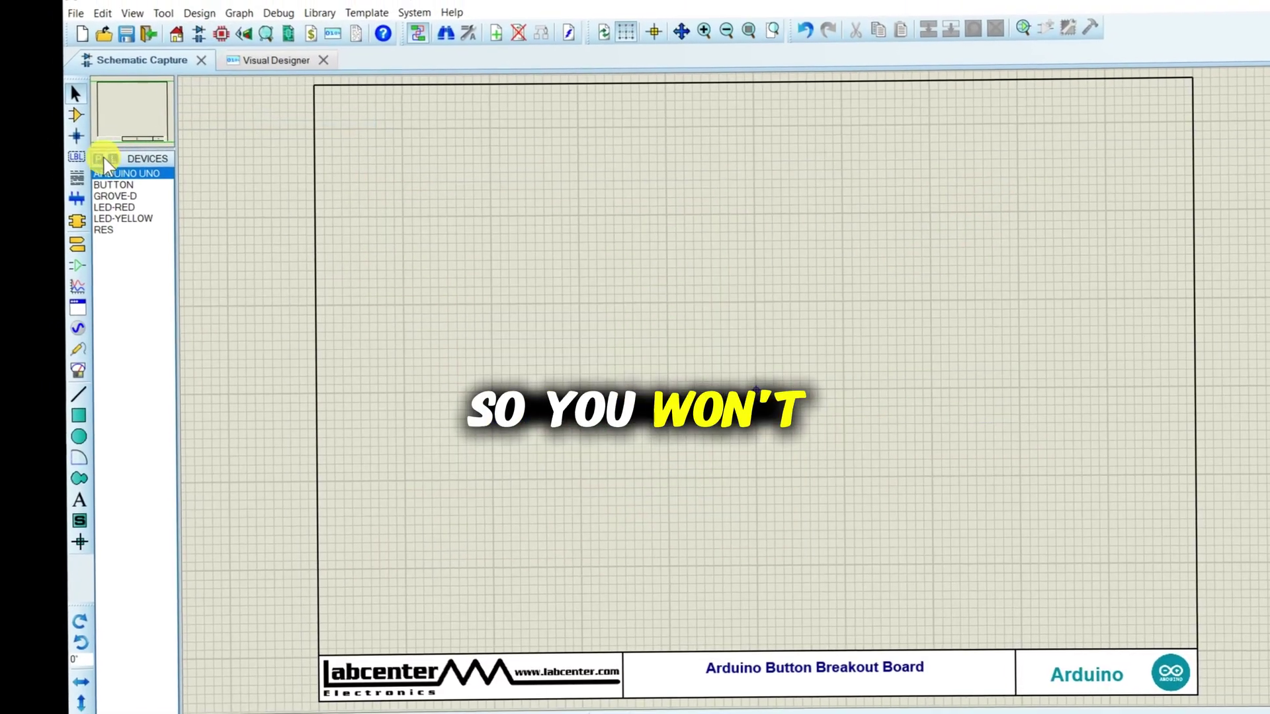
Pick ARDUINO UNO from the Arduino category in the device library and confirm
left_click(108, 161)
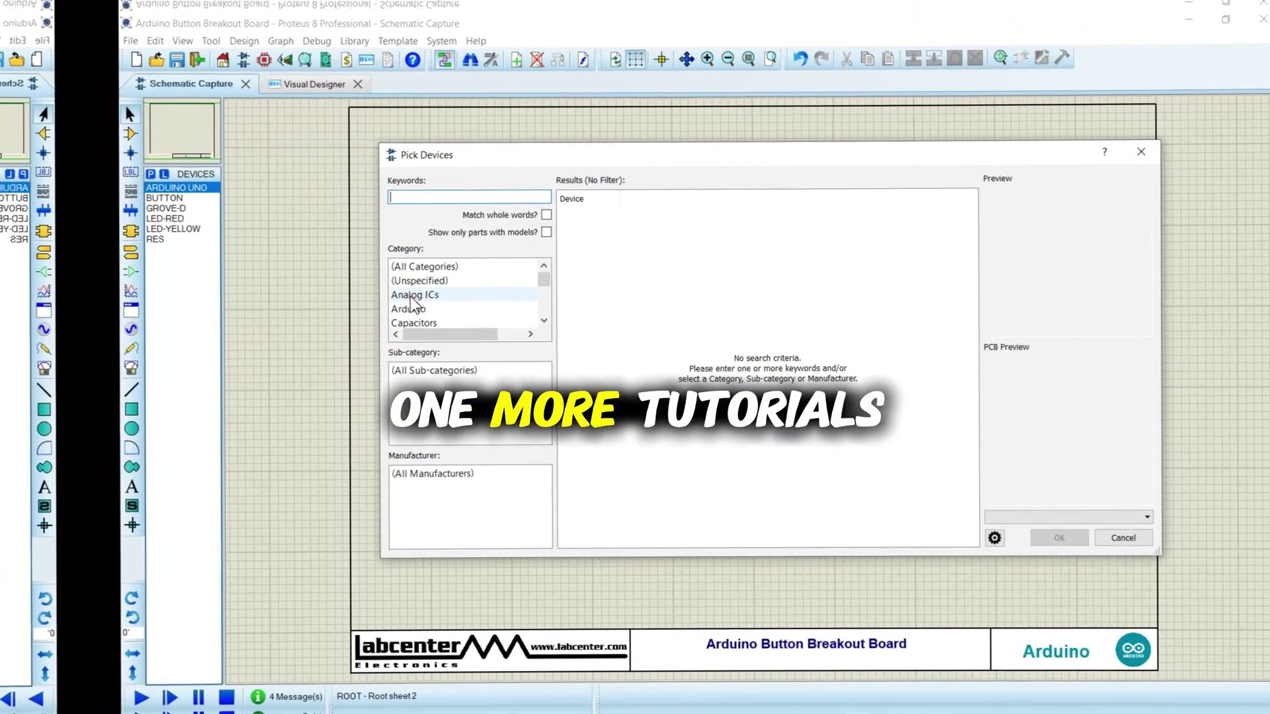
left_click(408, 308)
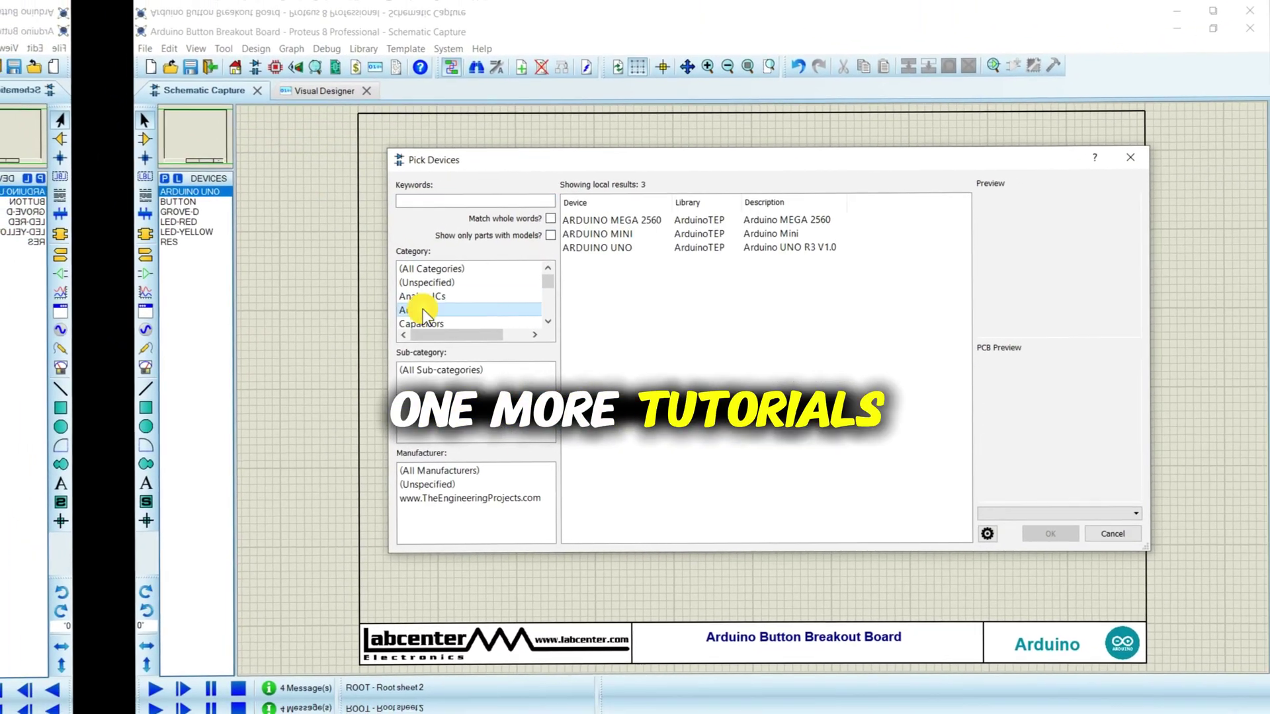
left_click(621, 233)
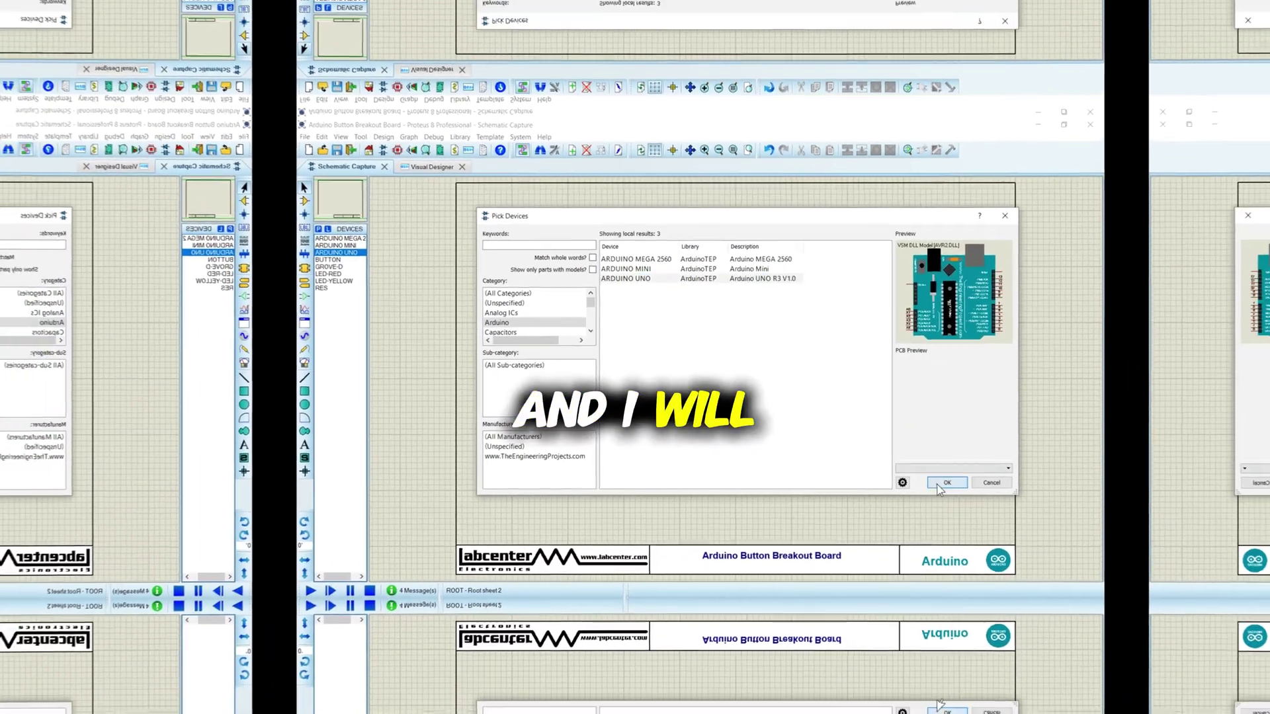
left_click(946, 482)
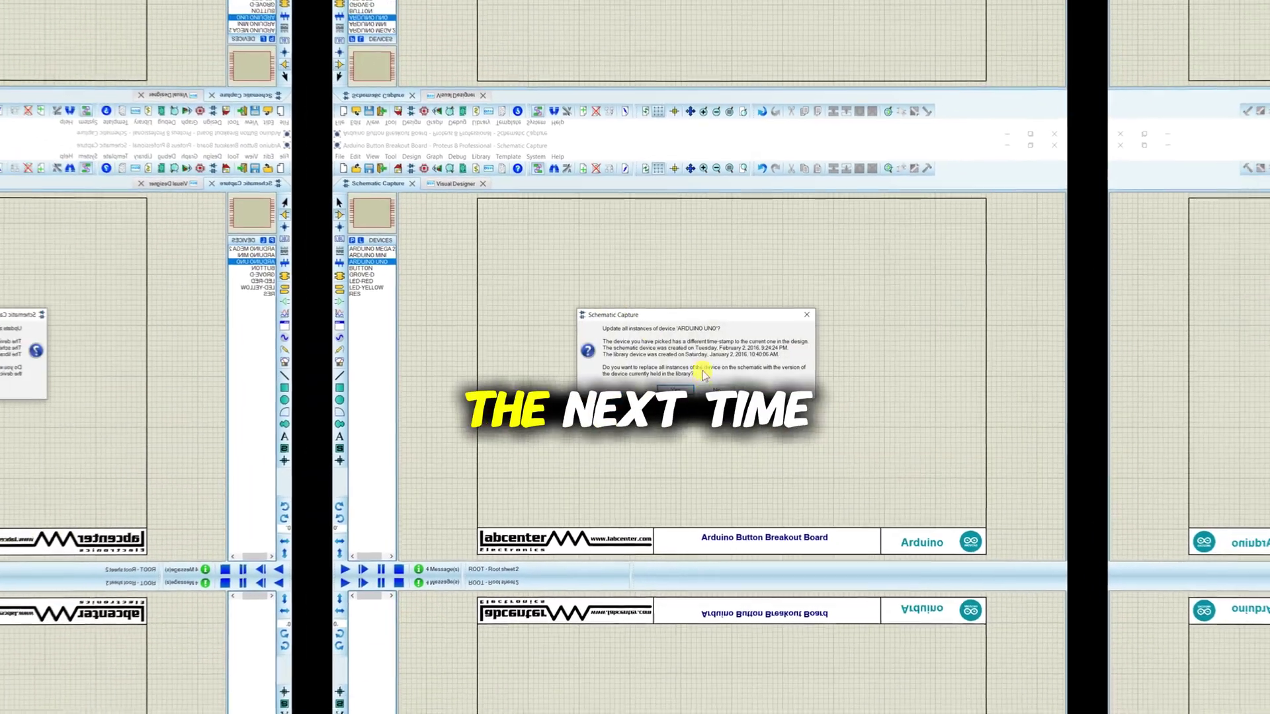